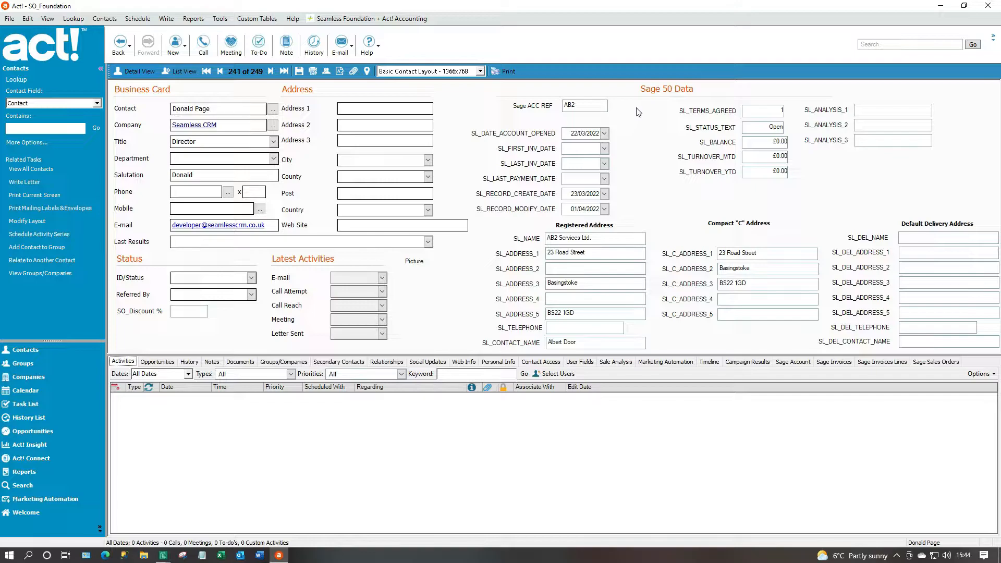
Open the Account Fields import list from the Field Settings of the Sage link configuration
left_click(576, 105)
double_click(576, 106)
left_click(411, 19)
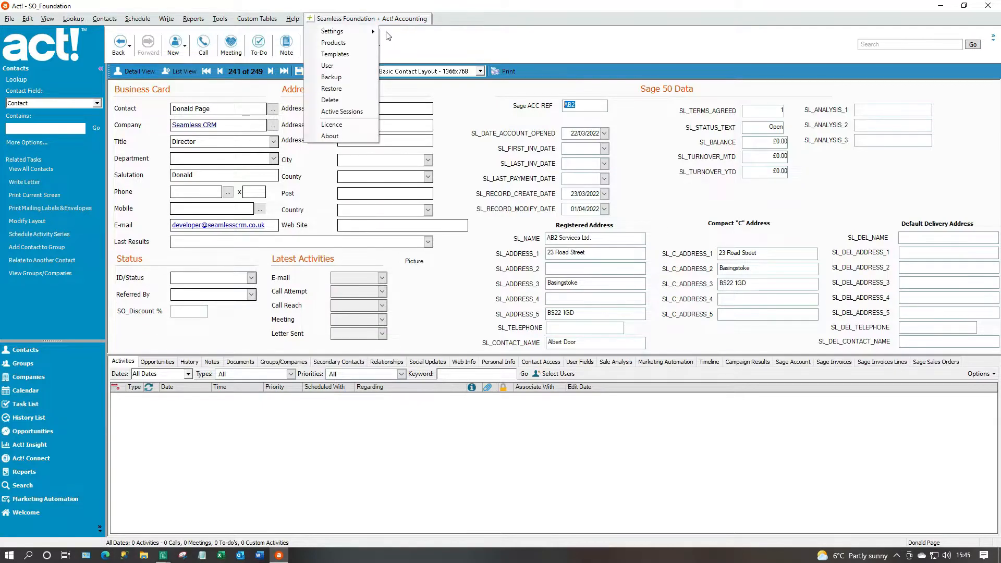
mouse_move(346, 31)
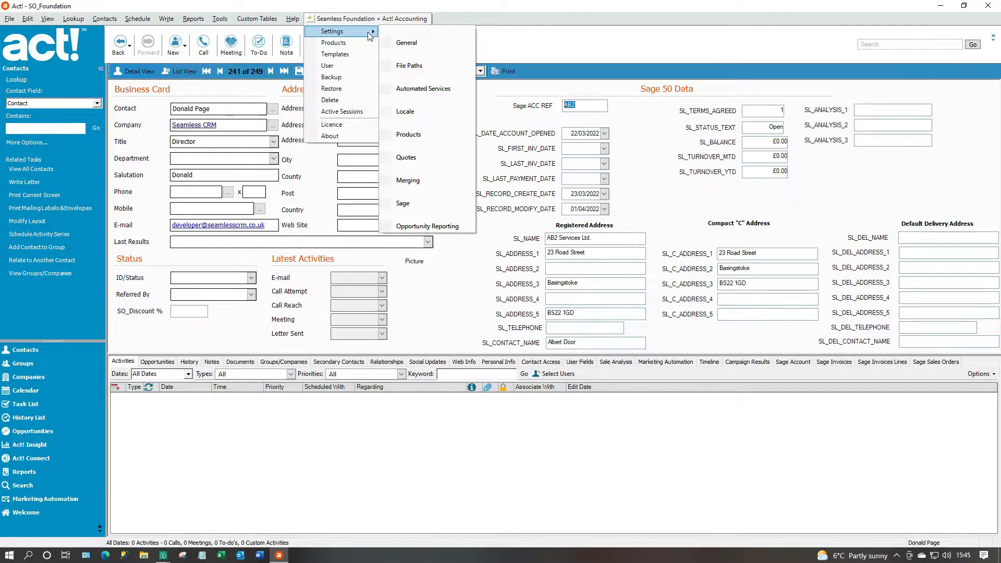
left_click(407, 205)
left_click(235, 313)
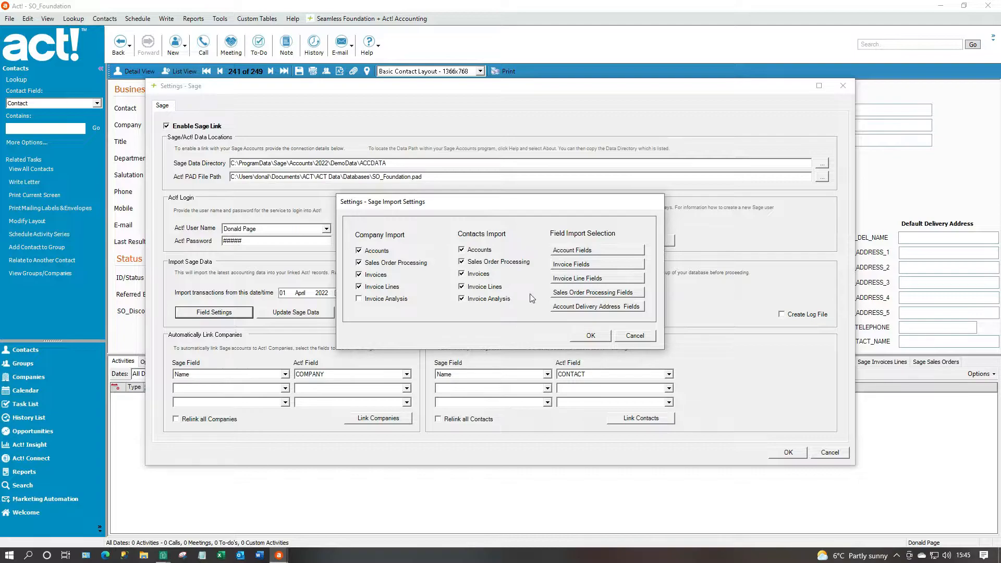
left_click(605, 254)
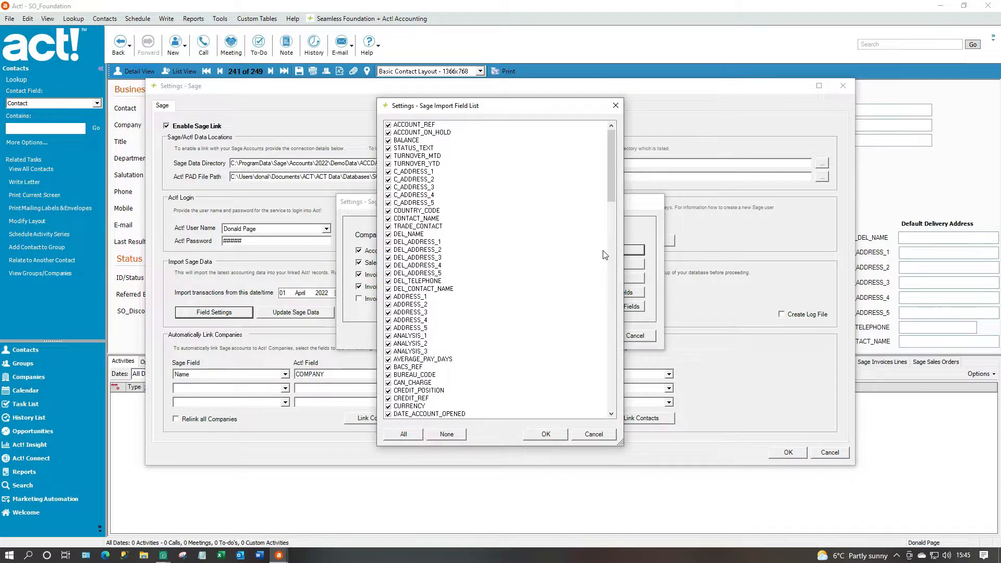
left_click_drag(509, 104, 636, 108)
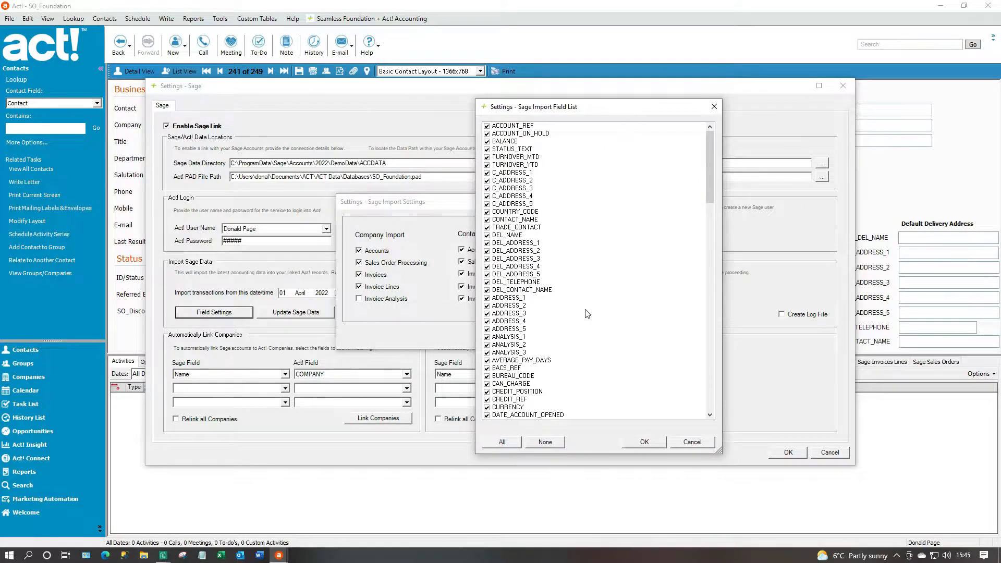
left_click(522, 361)
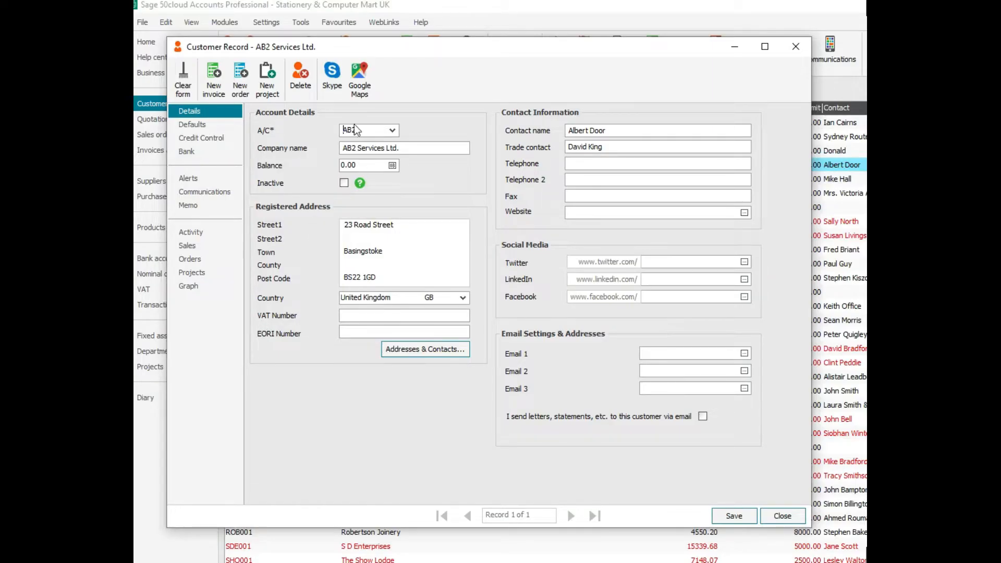
Review the Defaults, Credit Control and Sales sections of the AB2 Services Ltd. customer record in Sage 50
left_click(191, 125)
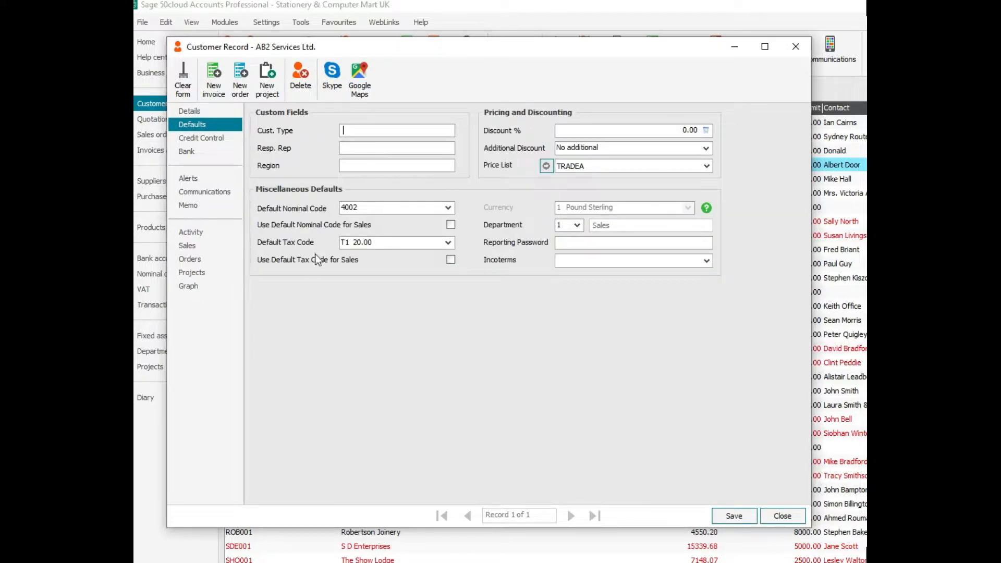
left_click(196, 138)
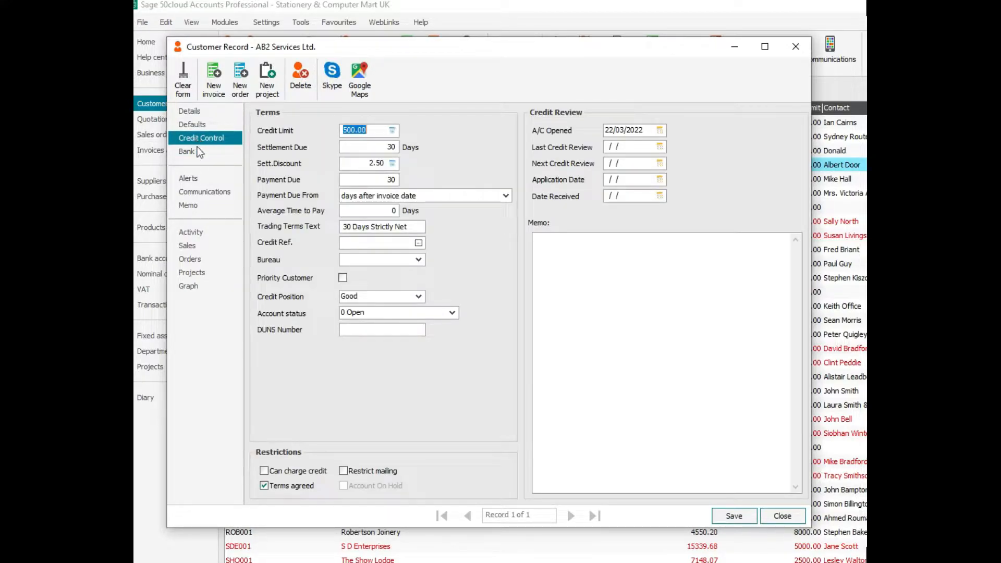
left_click(197, 247)
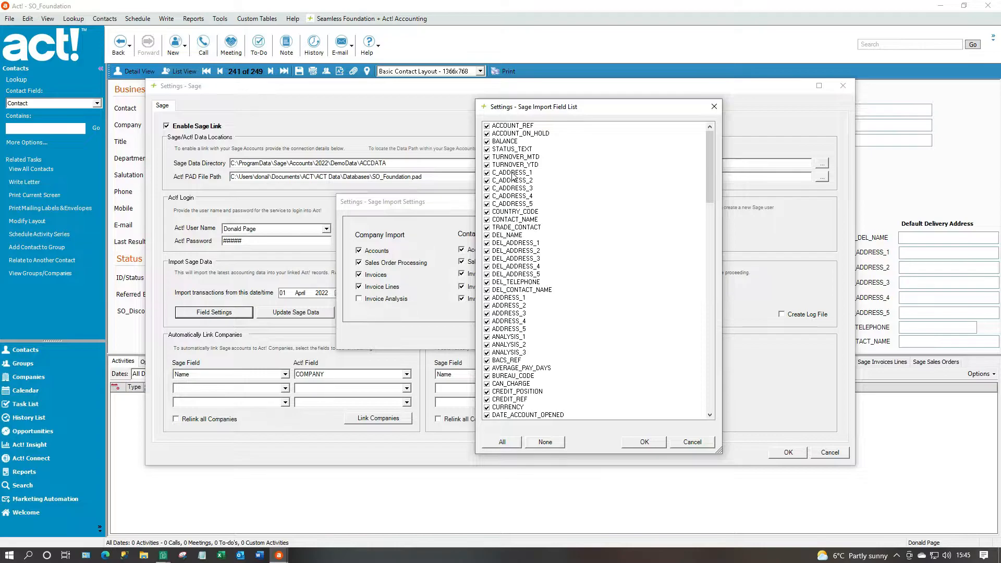
Examine the registered address entries ADDRESS_1 to ADDRESS_5 in Act!'s Sage import field list
left_click(508, 297)
left_click(509, 305)
left_click(509, 313)
left_click(510, 321)
left_click(510, 329)
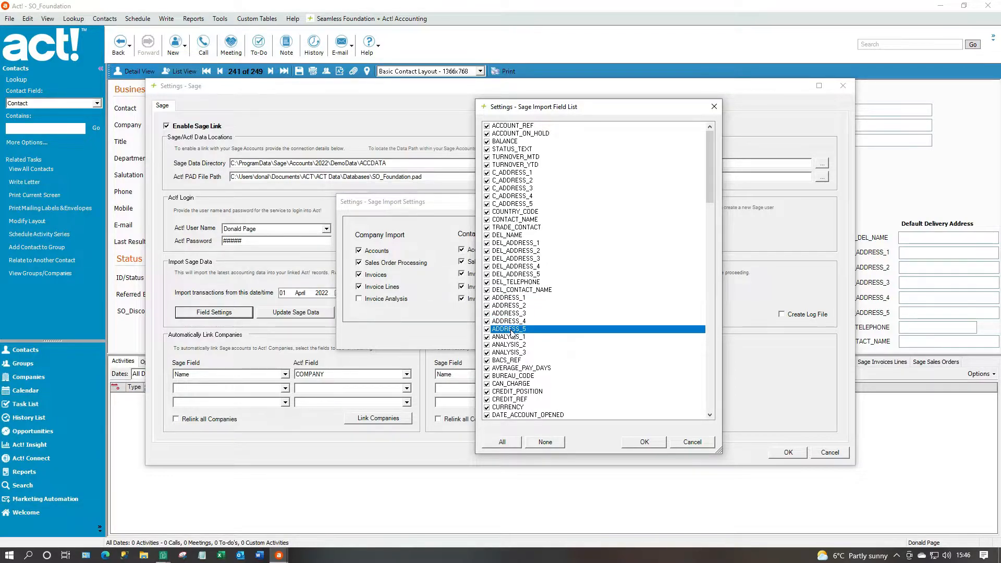
Examine the C_ADDRESS and DEL_ADDRESS entries in the import field list, and close the Sage settings without saving
left_click(513, 173)
left_click(513, 181)
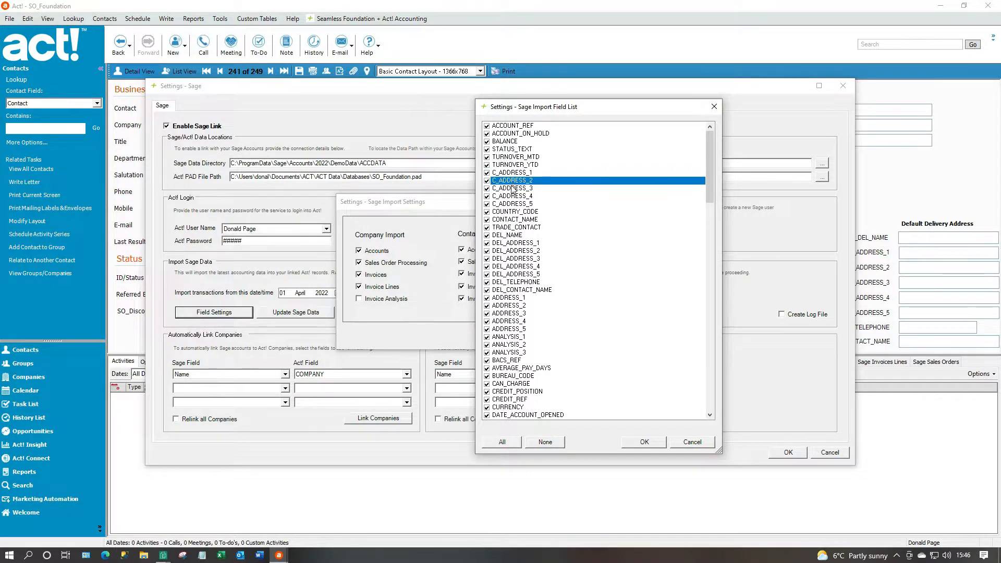
left_click(511, 188)
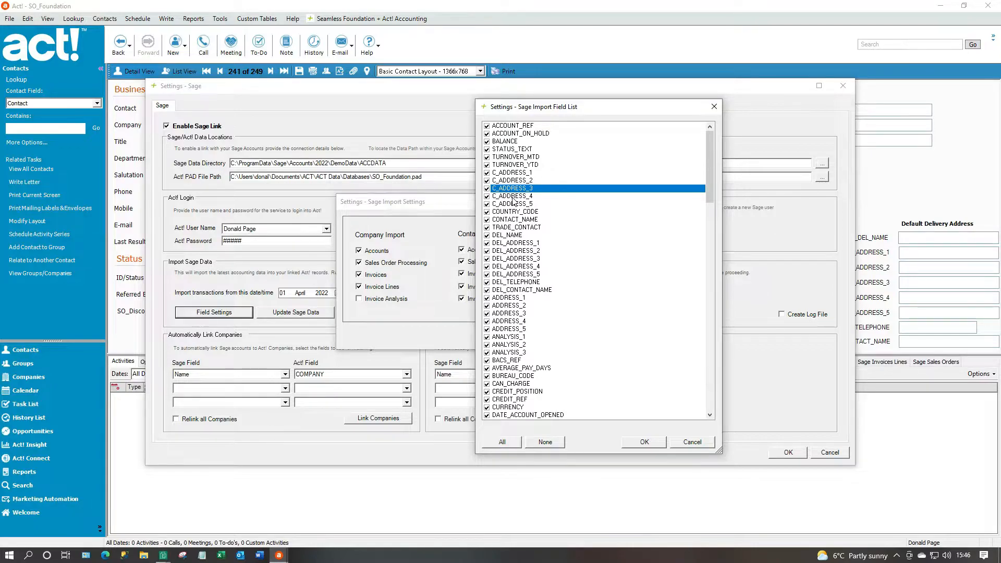
left_click(512, 237)
left_click(512, 244)
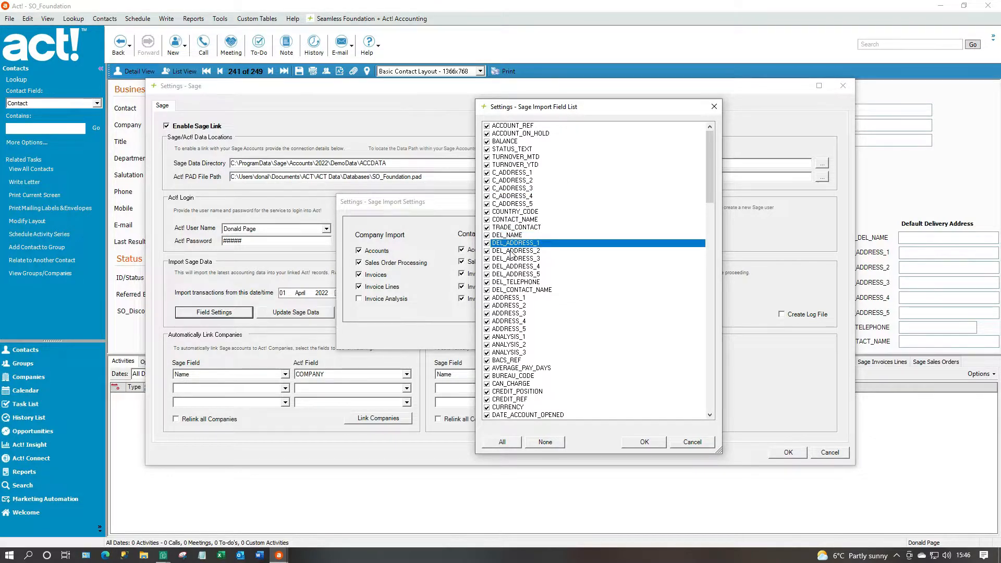
left_click(512, 251)
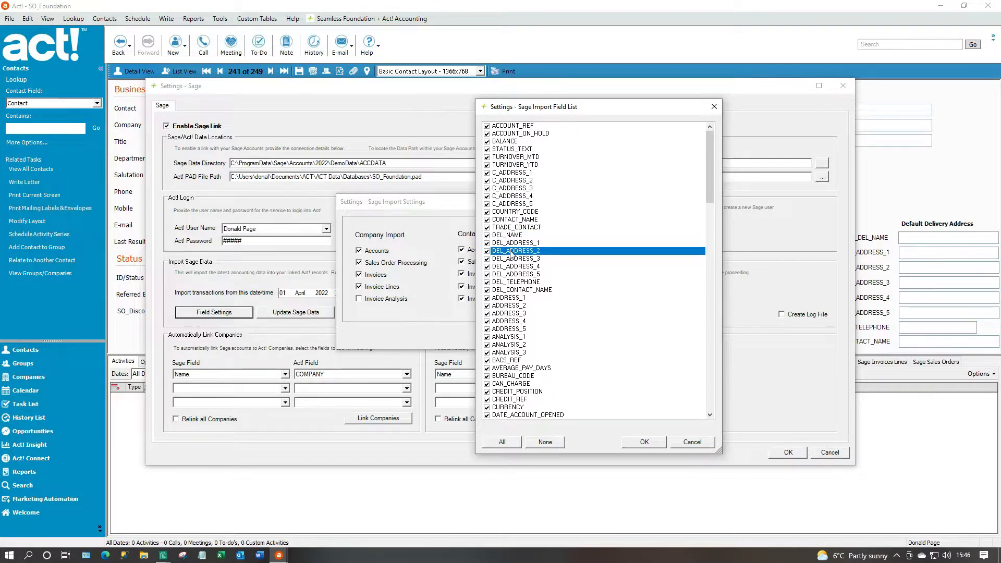
left_click(694, 442)
left_click(646, 337)
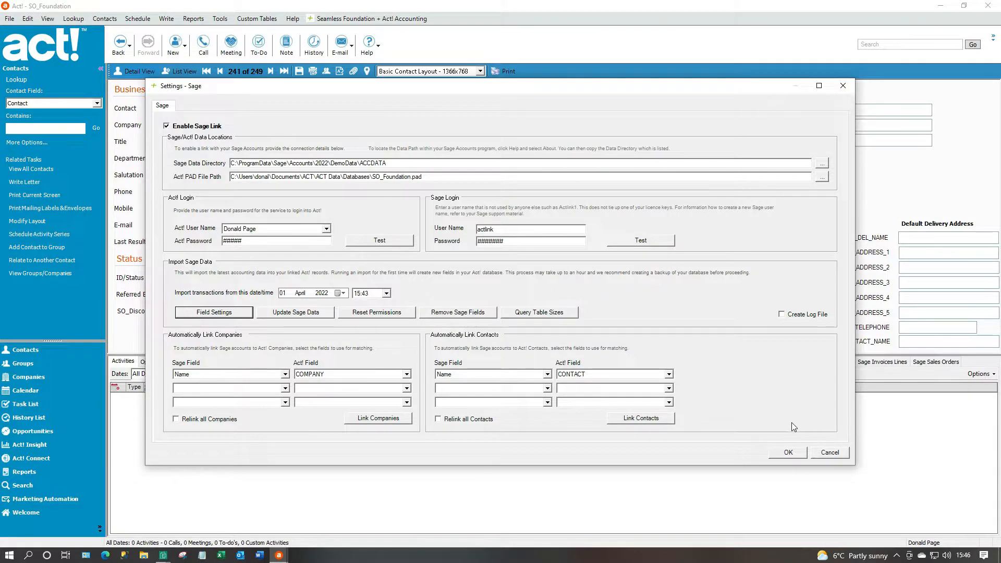
left_click(823, 453)
left_click(601, 313)
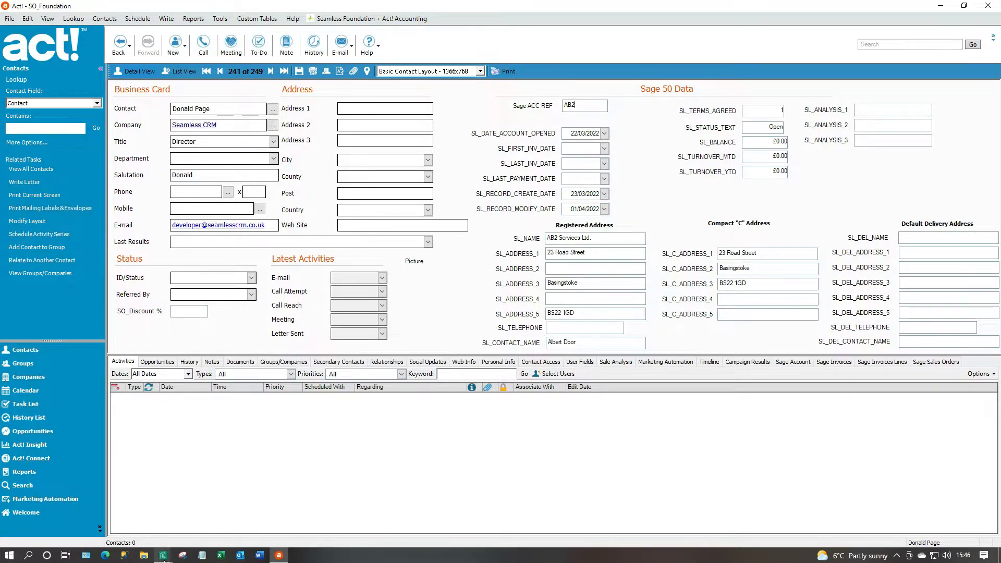
Switch to Sage 50 and open the Addresses & Contacts list of the AB2 Services Ltd. customer record
mouse_move(163, 557)
left_click(199, 533)
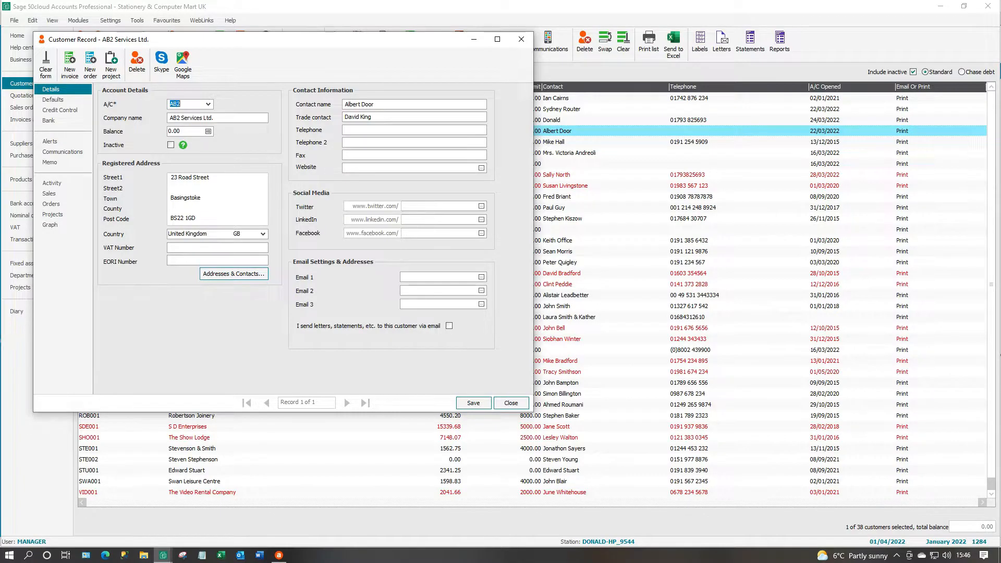
left_click_drag(211, 177, 170, 177)
left_click(227, 274)
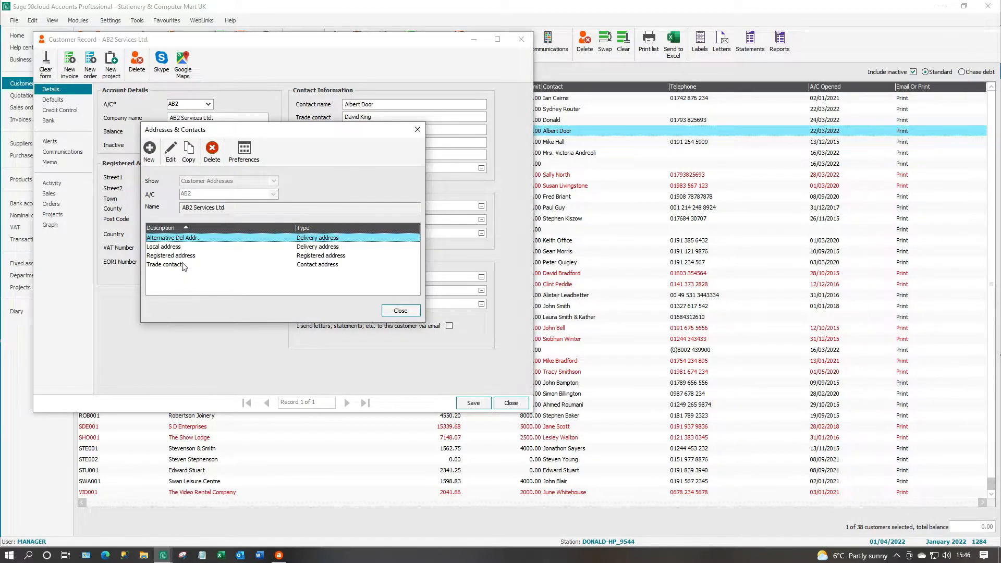
View the address types offered for a new address, and close Addresses & Contacts without adding one
left_click(149, 151)
left_click(269, 171)
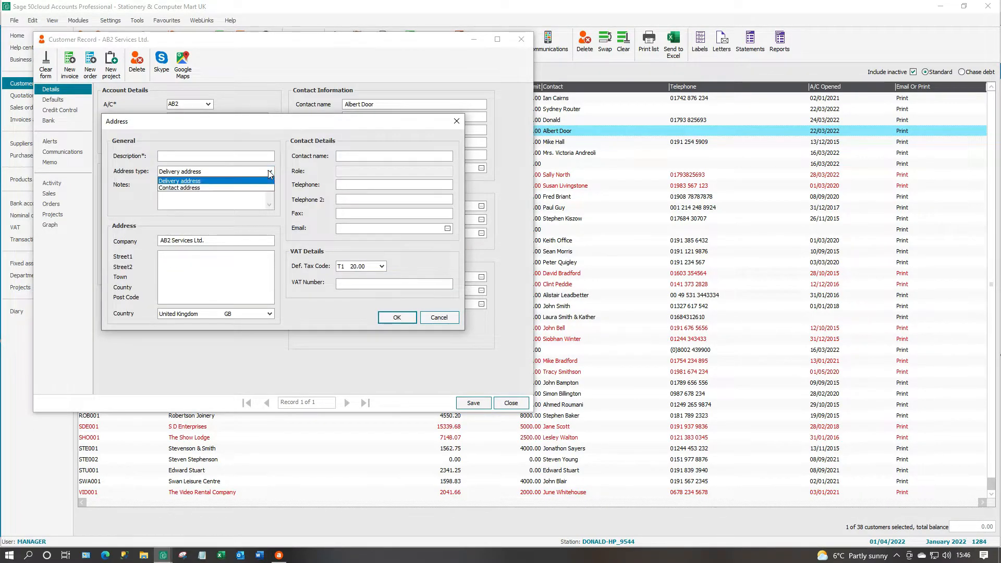
left_click(269, 174)
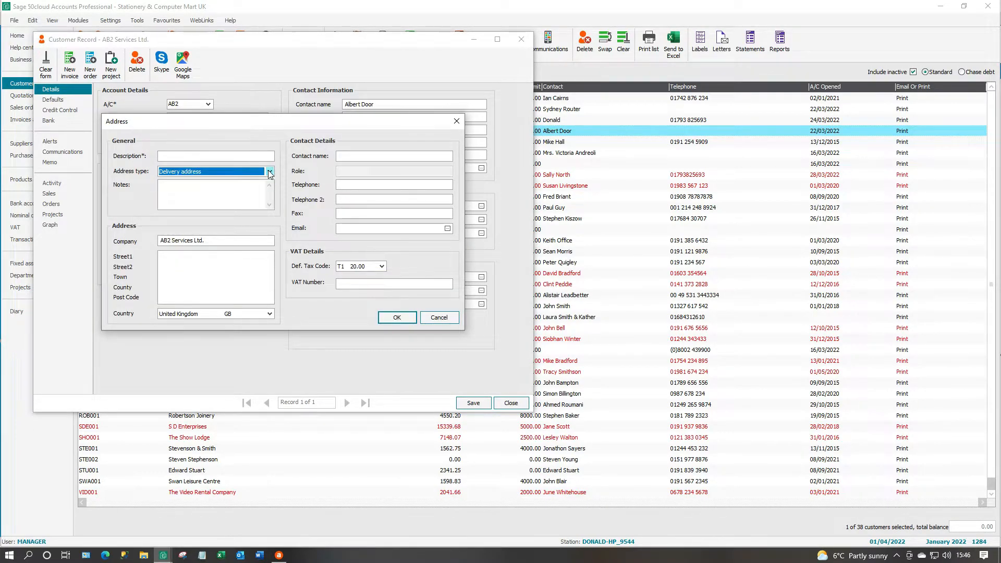
left_click(441, 319)
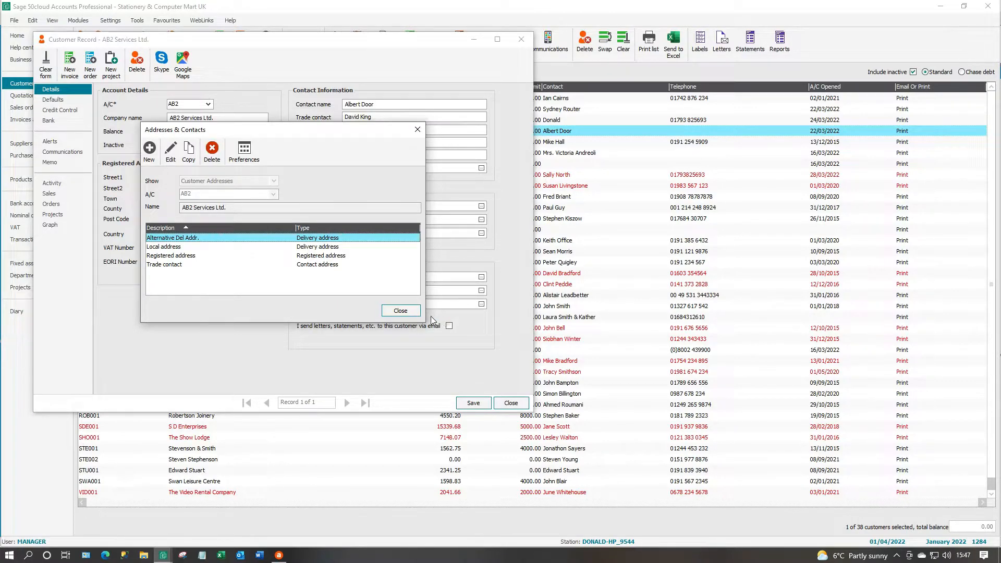
left_click(402, 311)
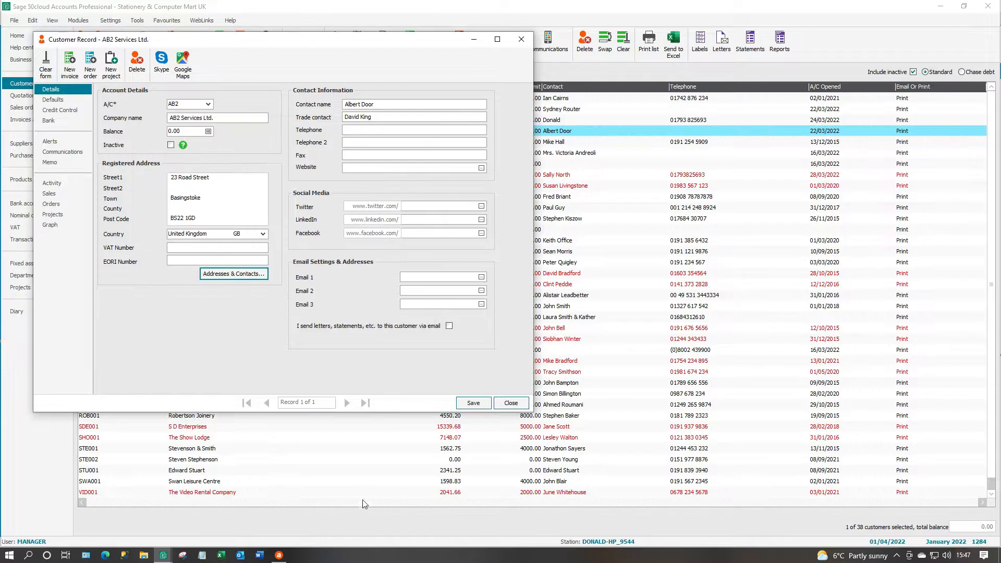
Switch to Act!, find AB2 Services Ltd. among the contact's linkable Sage accounts, and view its main address choices without linking
left_click(278, 555)
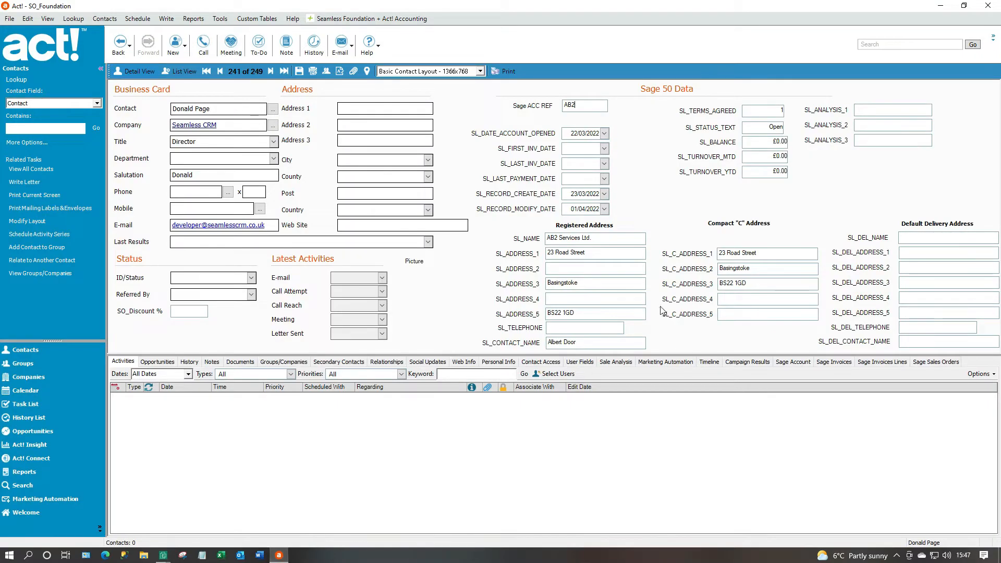
left_click(793, 361)
left_click(207, 378)
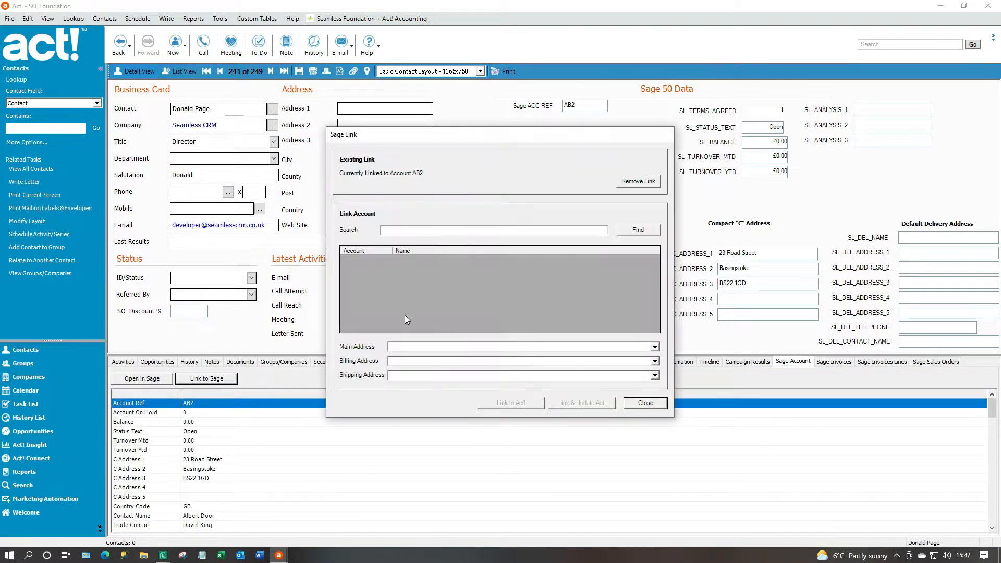
left_click(620, 230)
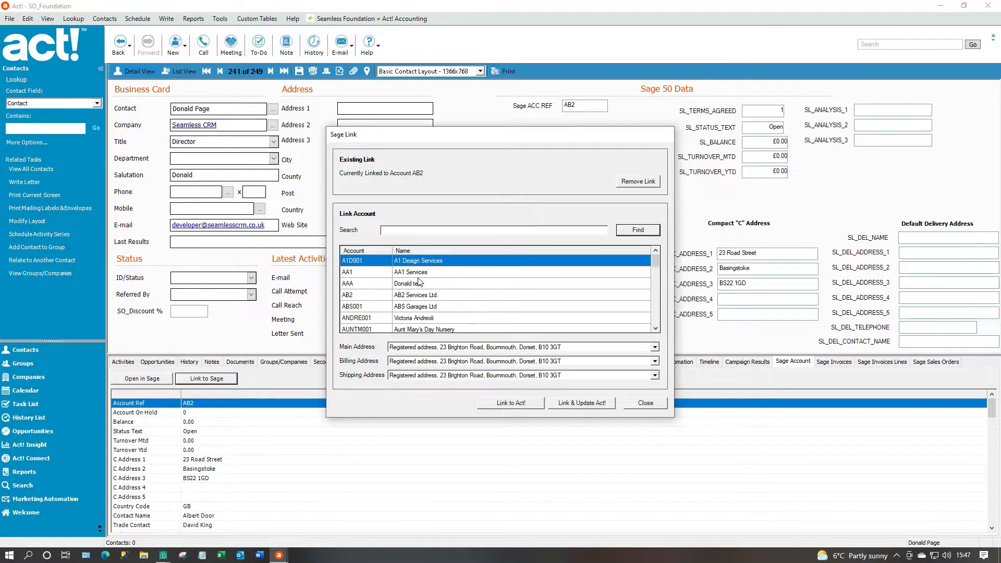
left_click(422, 295)
left_click(461, 348)
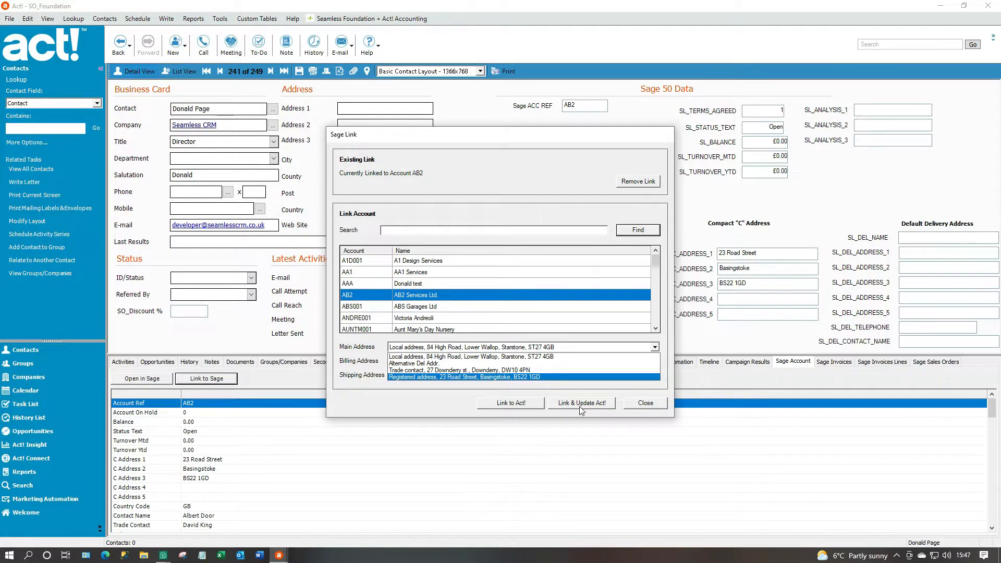
left_click(655, 406)
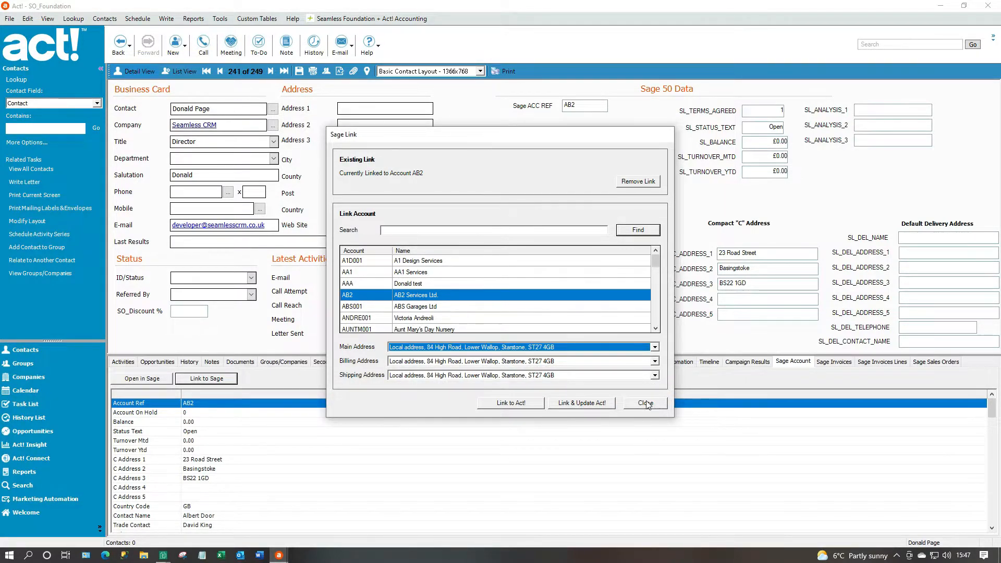
left_click(644, 405)
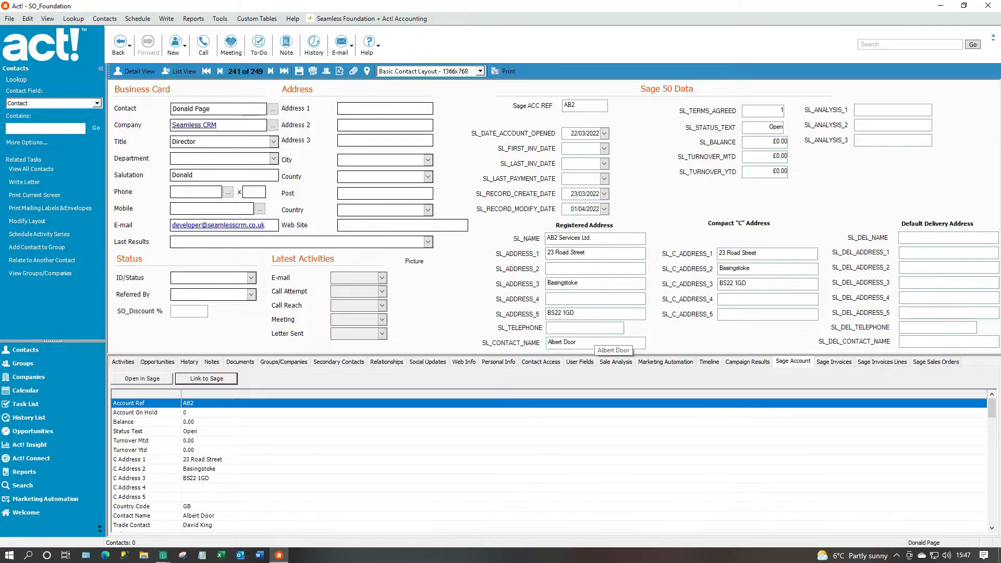
Reopen the contact's Sage Link settings, list all Sage accounts and select AB2 Services Ltd
left_click(228, 380)
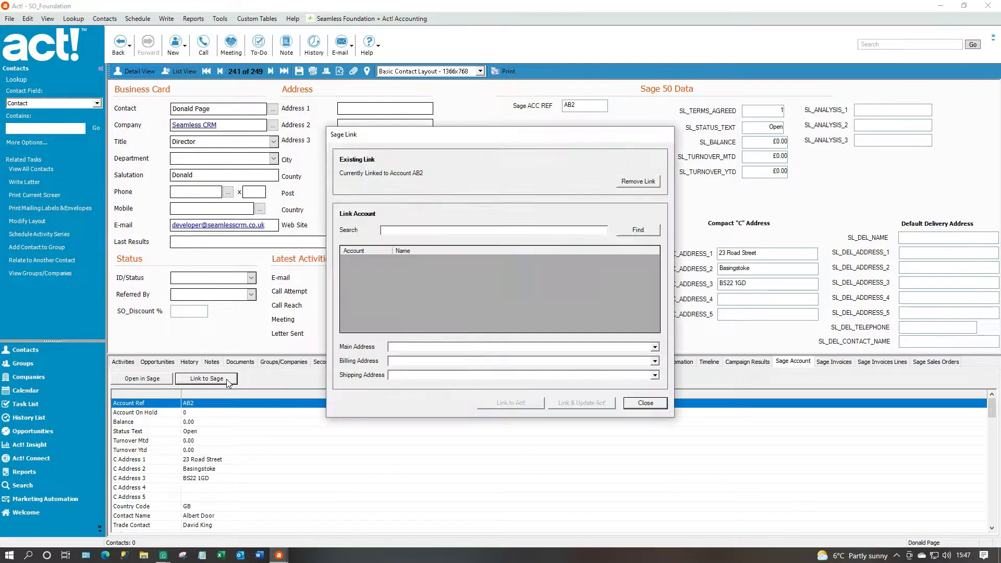
left_click(646, 230)
left_click(412, 296)
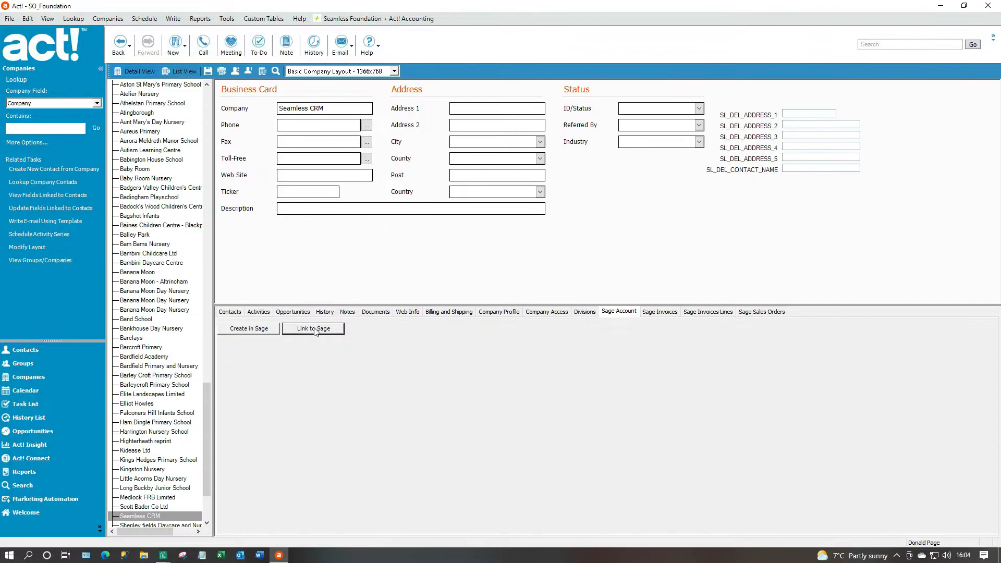
For the Seamless CRM company, list the Sage accounts available for linking and select AB2 Services Ltd
left_click(315, 329)
left_click(642, 231)
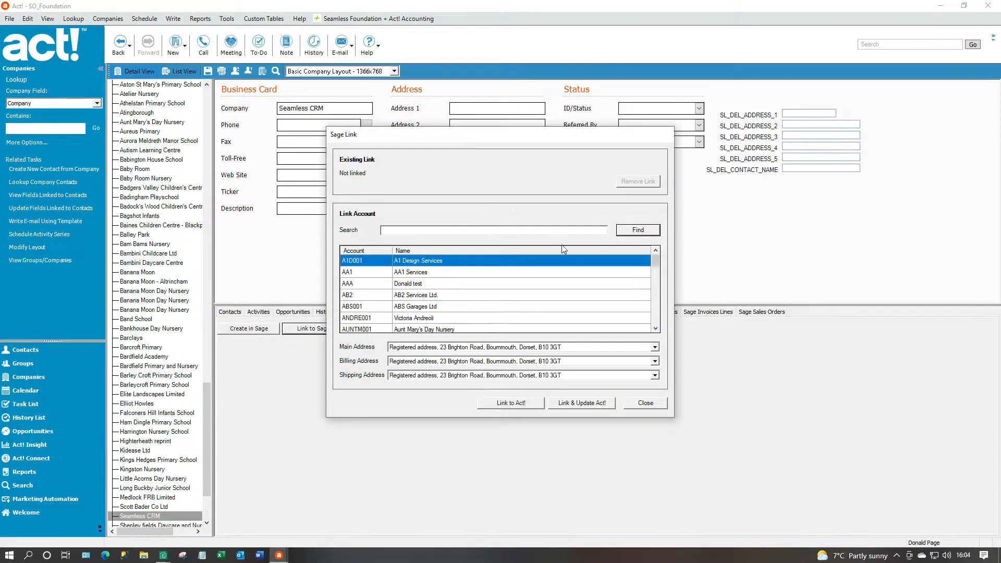
left_click(431, 299)
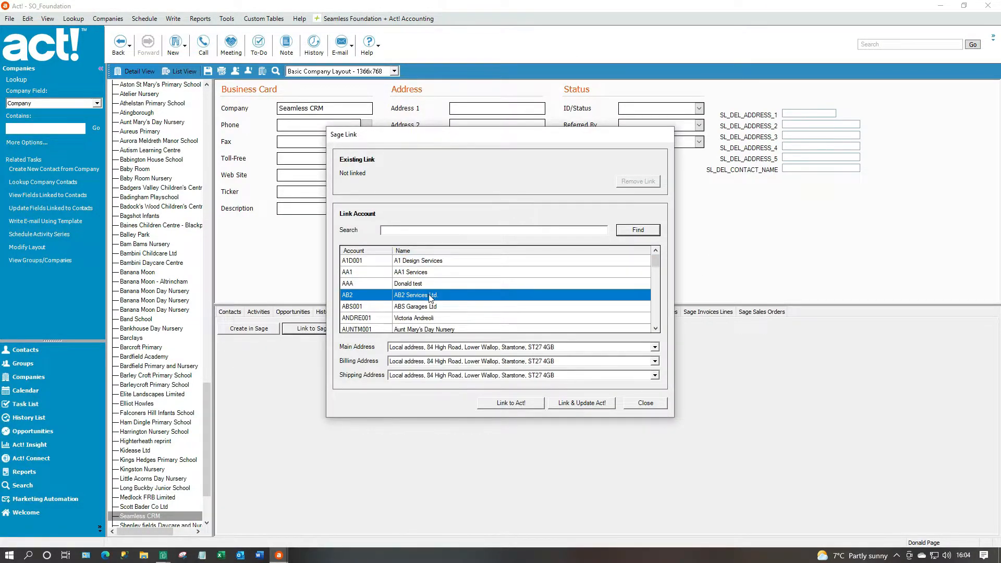
Set the link's main address to the Registered address and its billing address to the Trade contact address
left_click(598, 347)
left_click(597, 345)
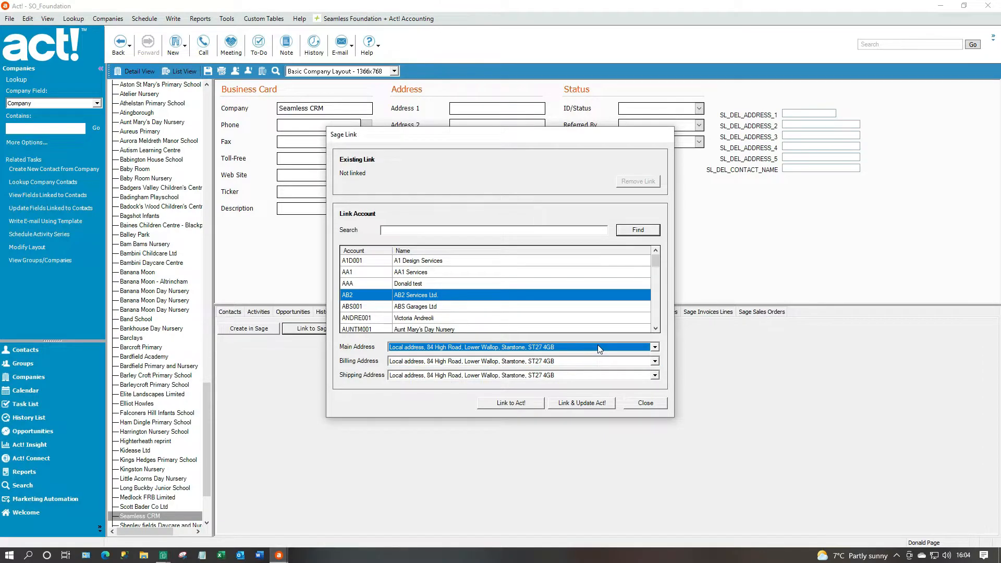
left_click(653, 347)
left_click(508, 376)
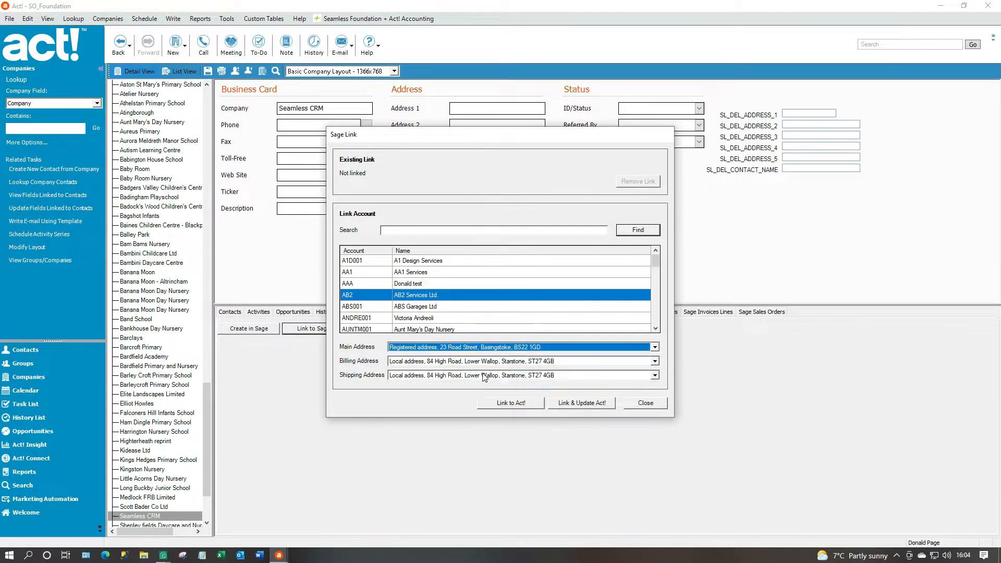
left_click(655, 362)
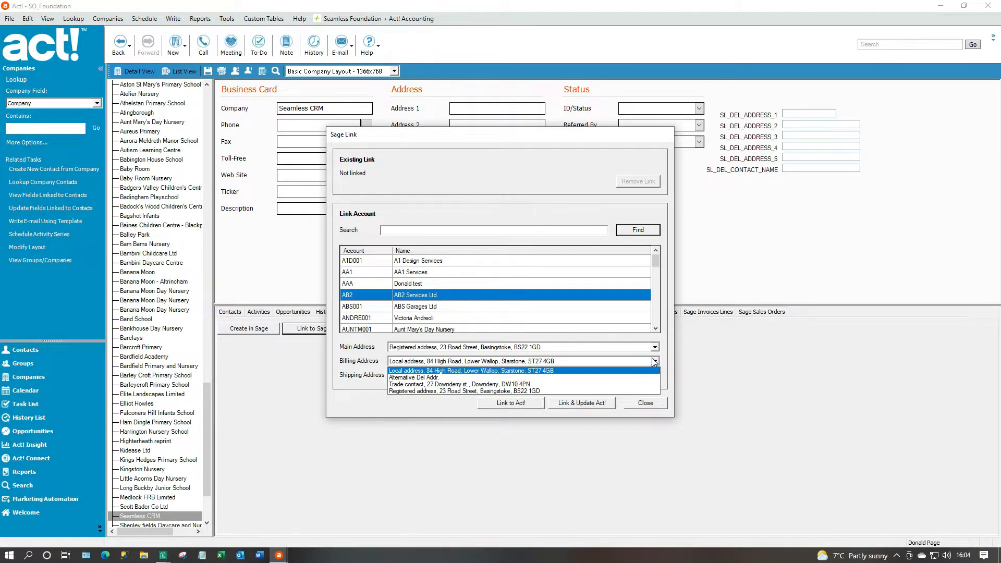
left_click(478, 385)
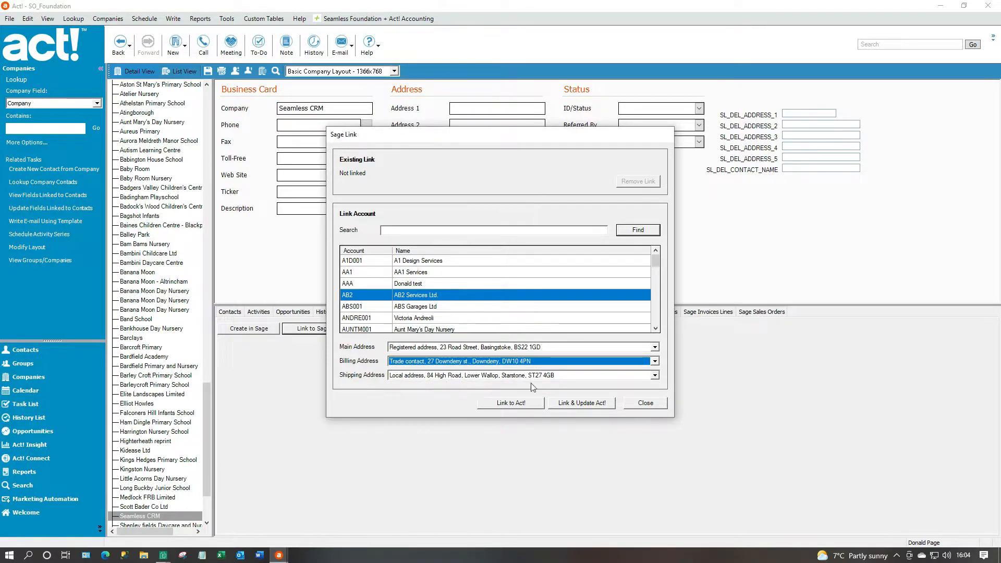
Choose the Local address as shipping address, then link AB2 Services Ltd. to the company and update Act! with its data
left_click(653, 375)
left_click(438, 386)
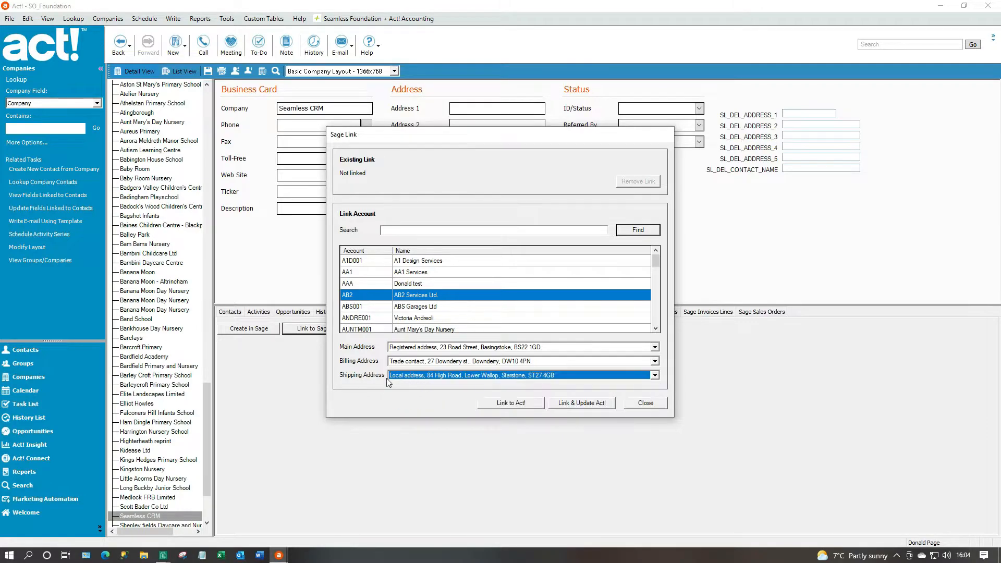
left_click(581, 403)
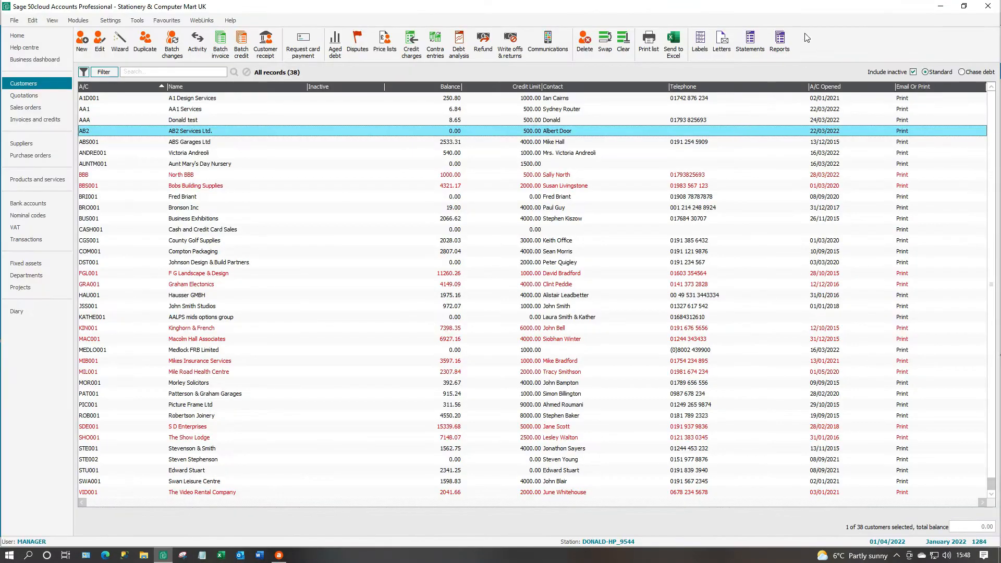
In Sage 50, preview the Customer Record CSV report from My customer reports for AB2, check its delivery address section, and close the preview
left_click(780, 40)
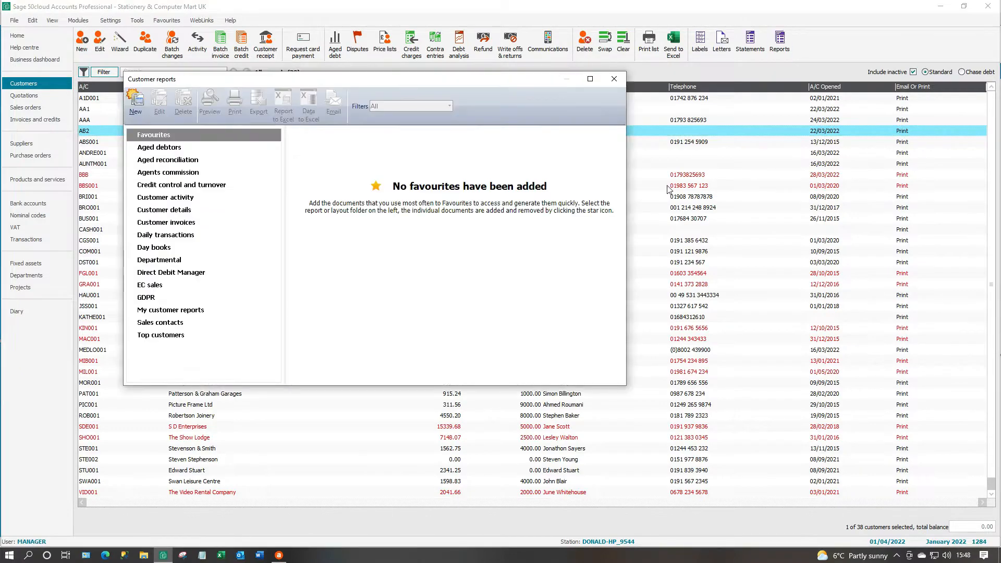
left_click(162, 309)
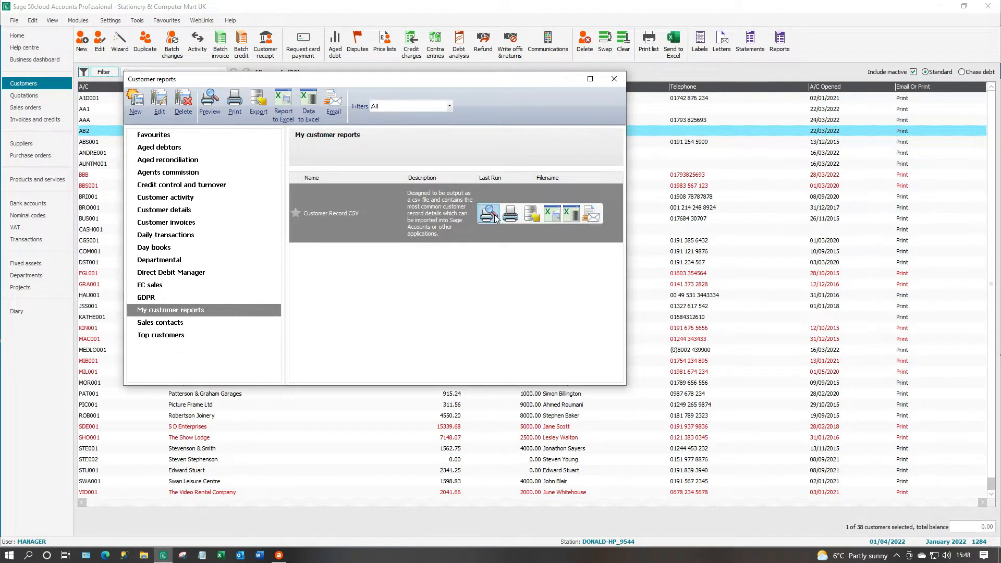
left_click(495, 217)
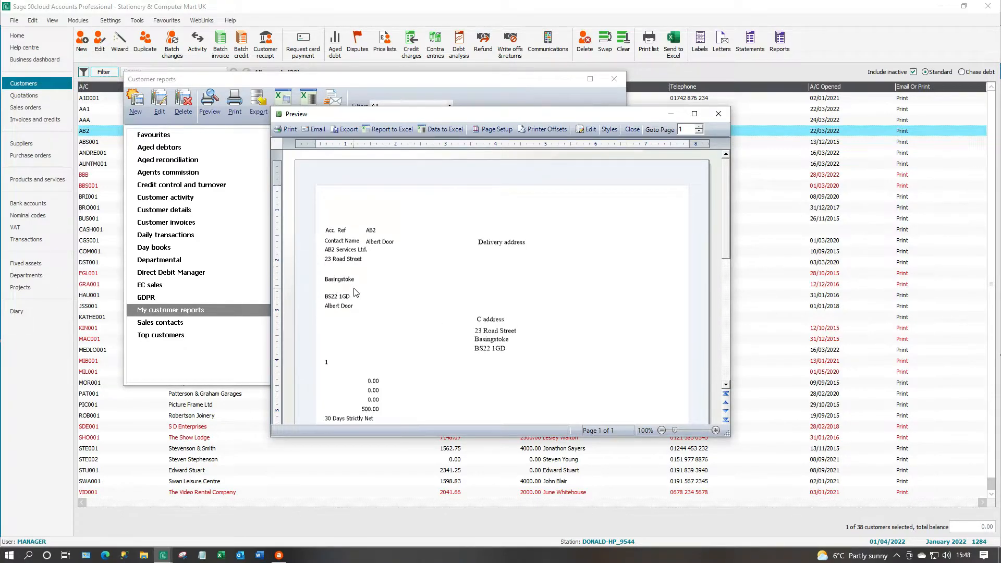
left_click(719, 115)
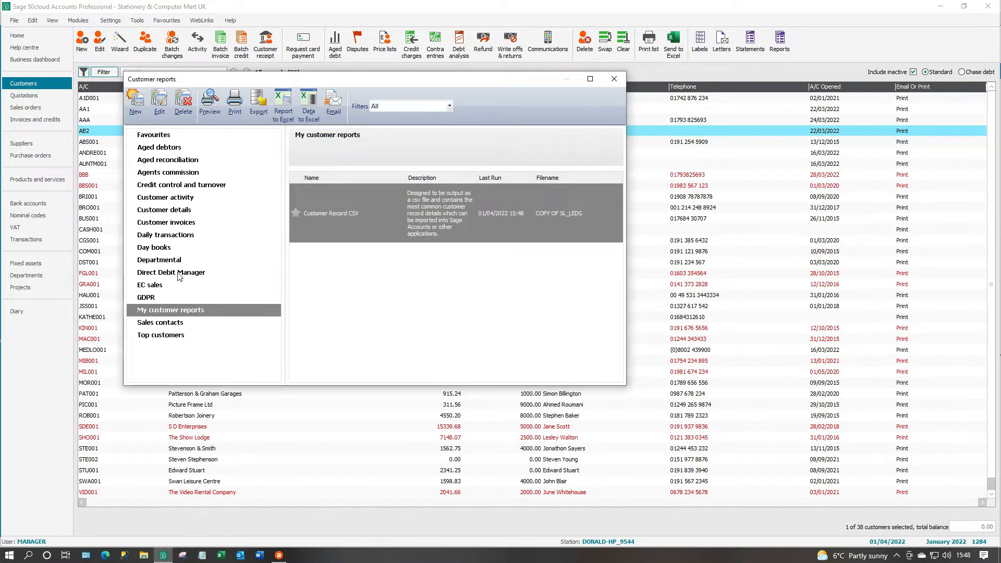
Preview the Customer Delivery Addresses report with Show Active/Inactive set to All, review every AB2 address, and close the customer reports
left_click(162, 210)
mouse_move(395, 334)
left_click(367, 285)
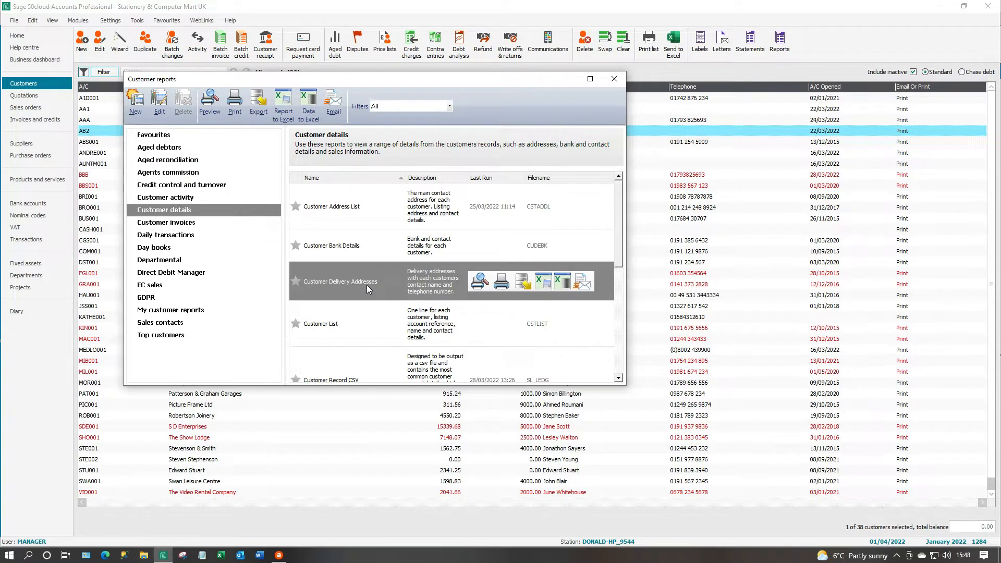
left_click(477, 282)
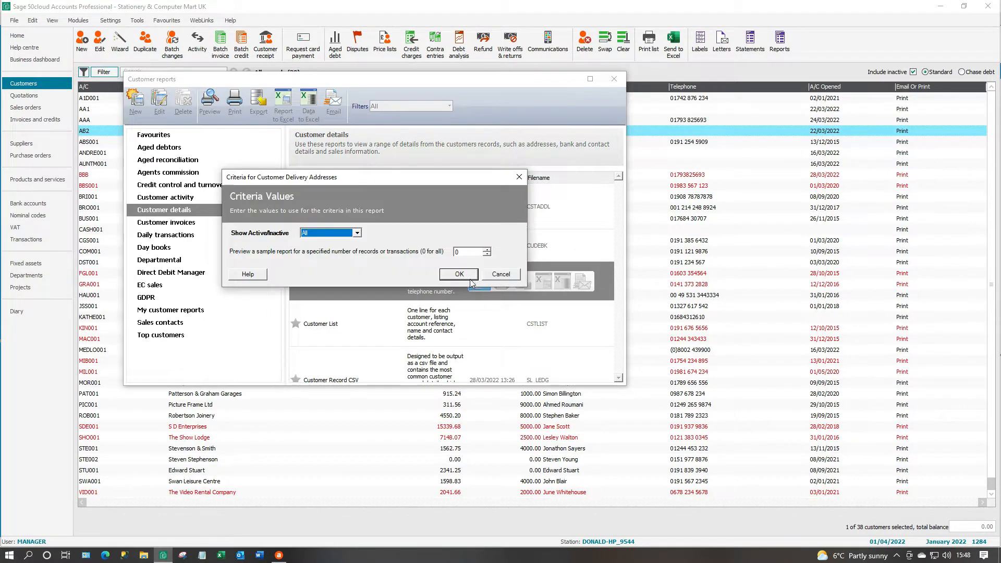
left_click(471, 279)
scroll(496, 376, "down", 3)
scroll(496, 376, "down", 1)
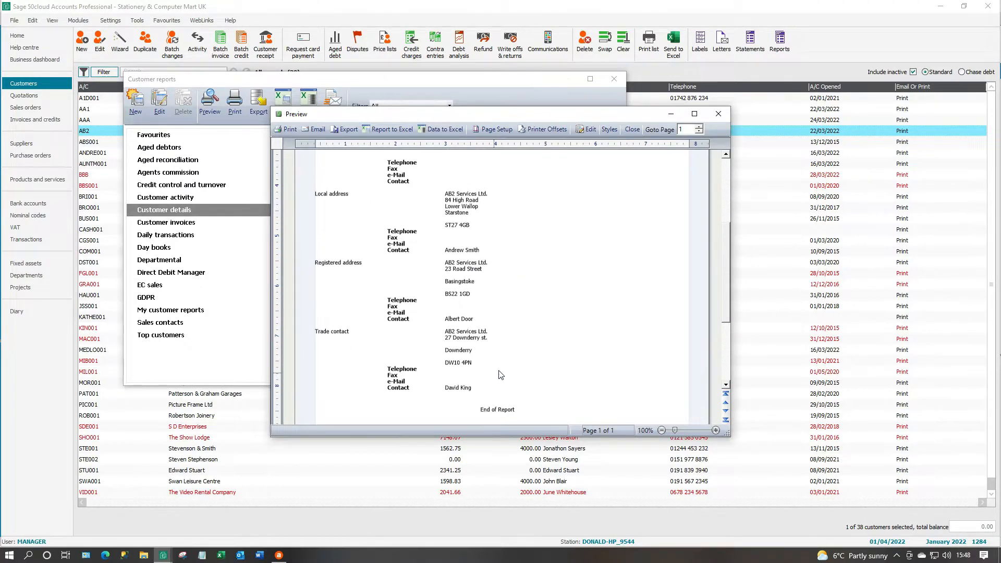
left_click(718, 114)
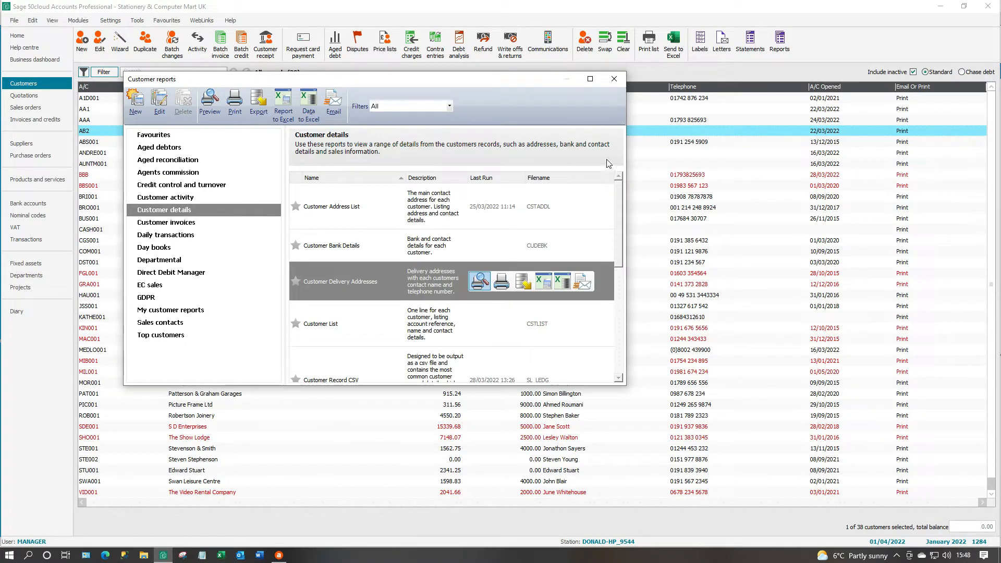
left_click(613, 80)
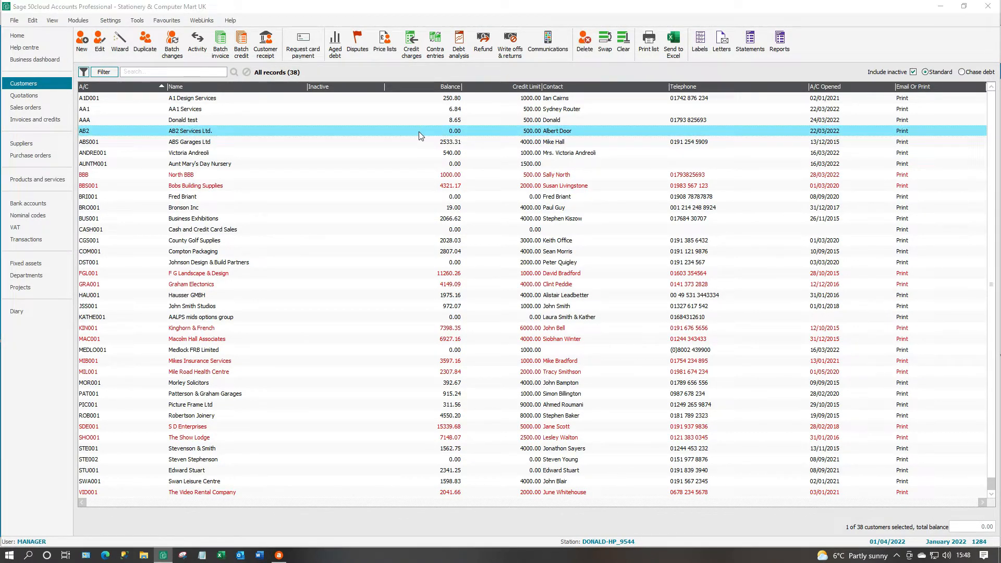
Open the AB2 Services Ltd. customer record, check the default delivery setting in its address preferences, and leave them unchanged
double_click(418, 131)
left_click(261, 276)
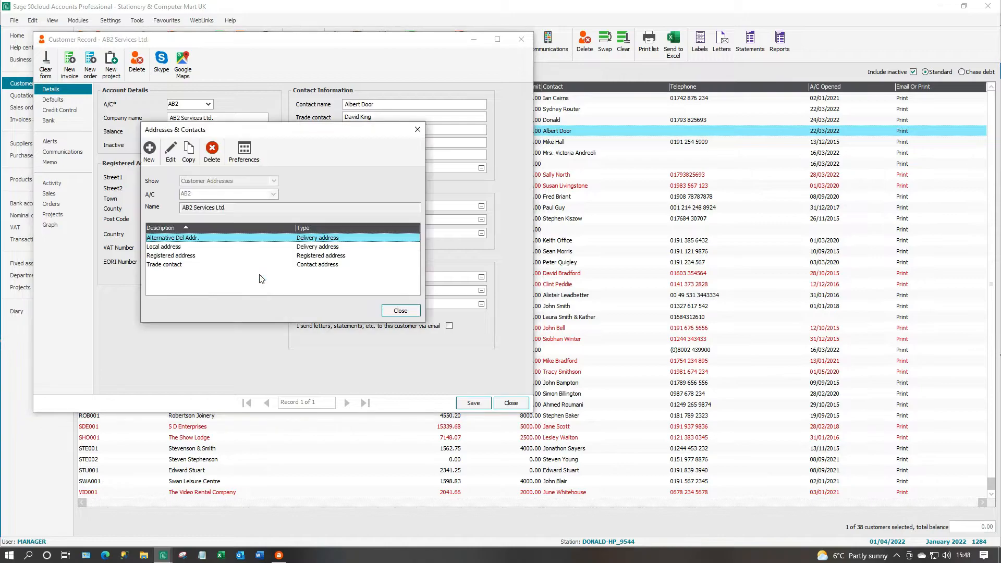
left_click(246, 151)
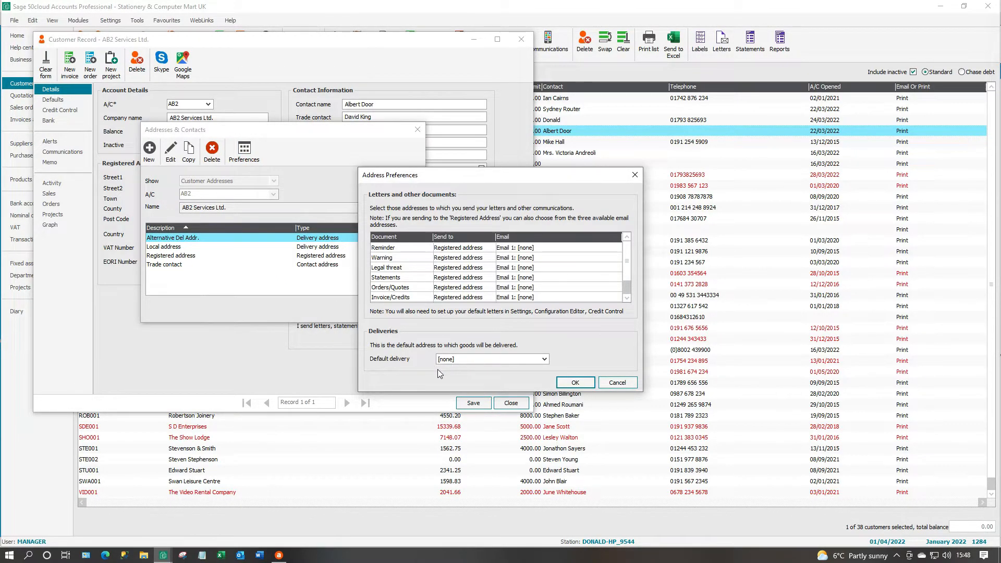
left_click(625, 385)
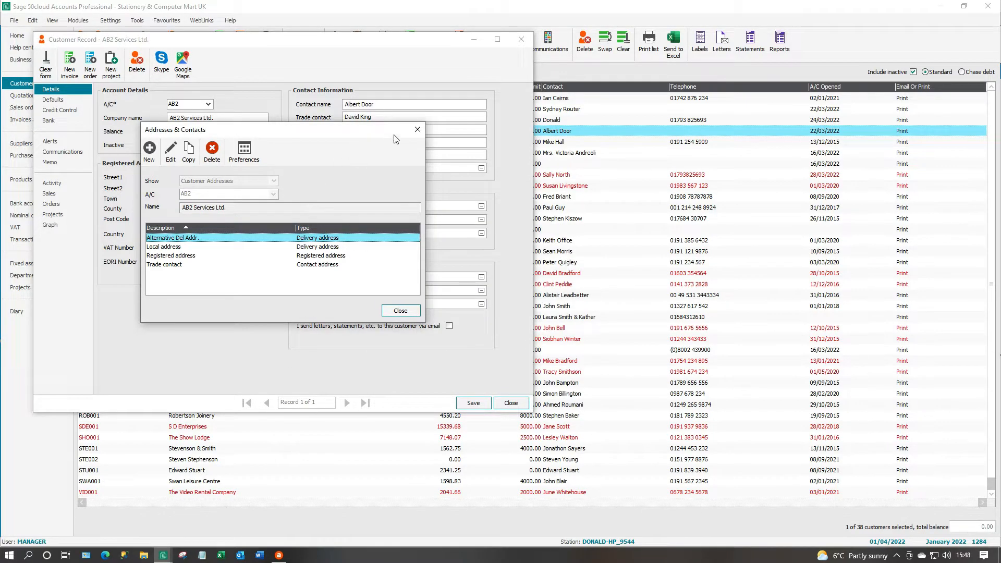
left_click(417, 129)
Start a new invoice for AB2 Services Ltd., view its order delivery address and the selectable delivery addresses, and close it without saving
left_click(71, 67)
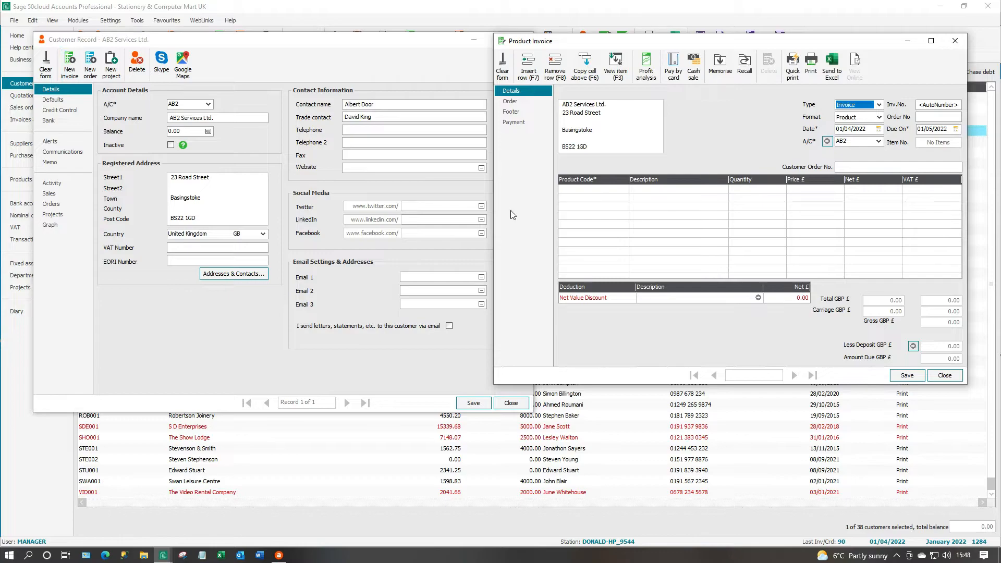
left_click(511, 102)
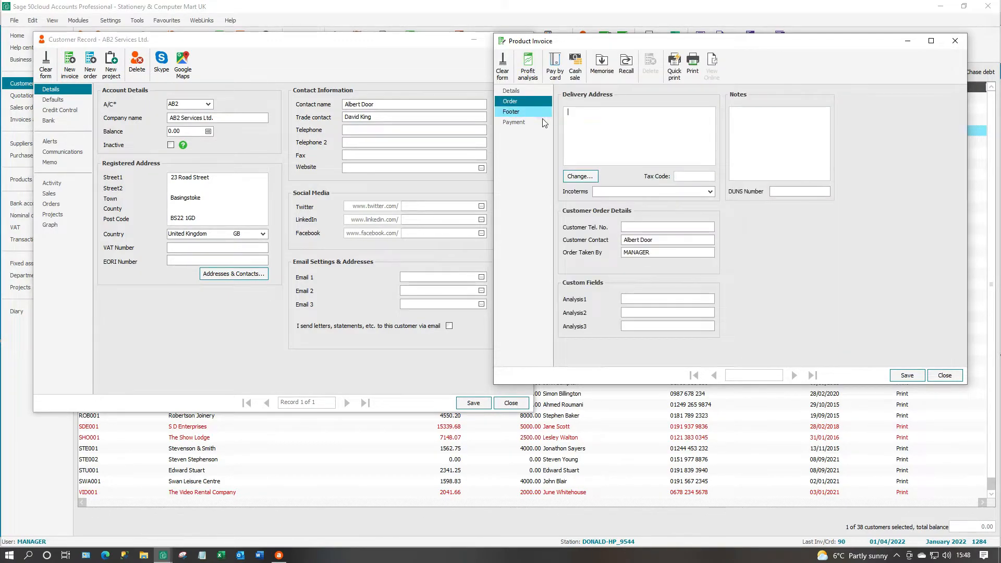
left_click(578, 178)
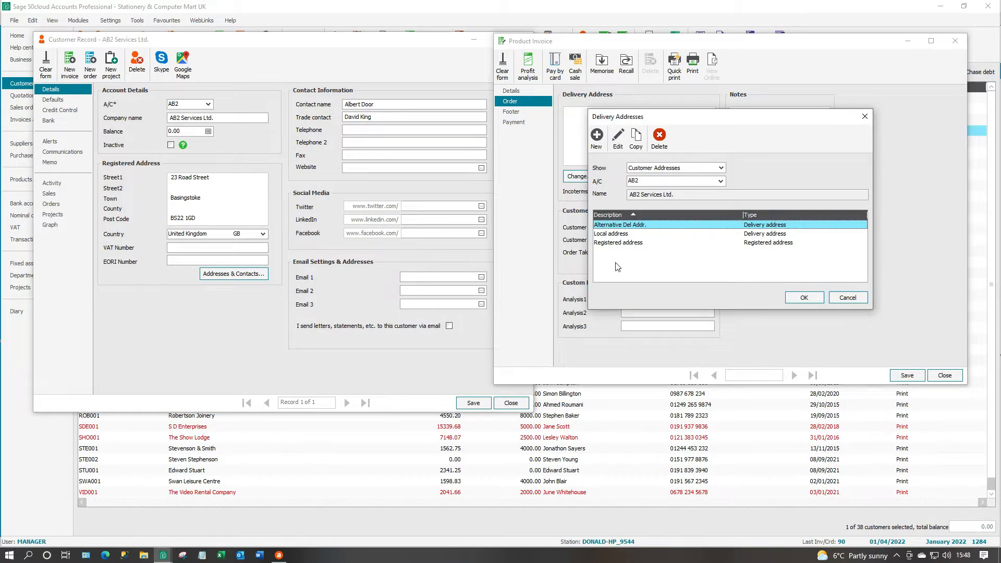
left_click(846, 297)
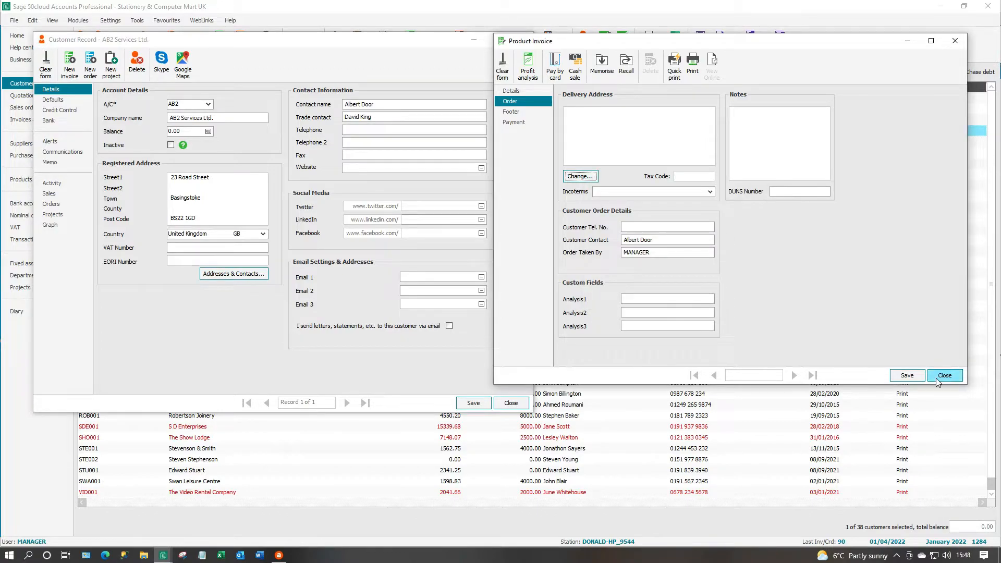
left_click(937, 376)
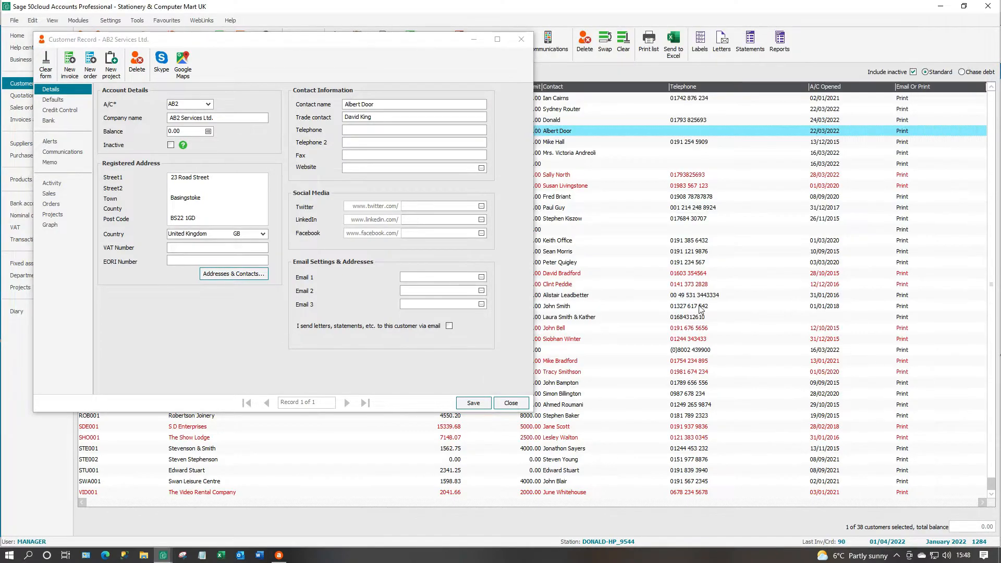
Set the Local address as the default delivery address in the AB2 Services Ltd. address preferences
left_click(246, 276)
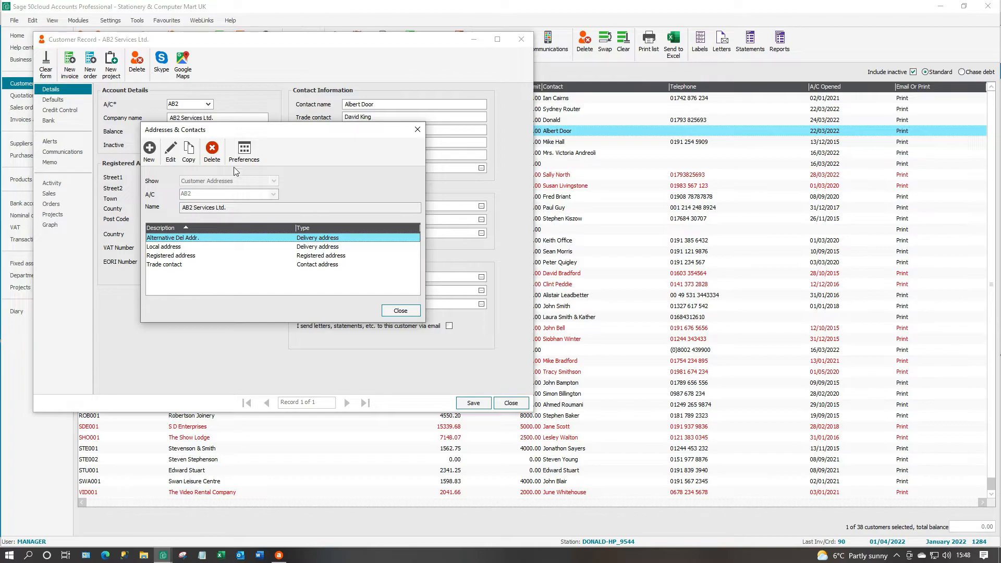
left_click(245, 154)
left_click(544, 359)
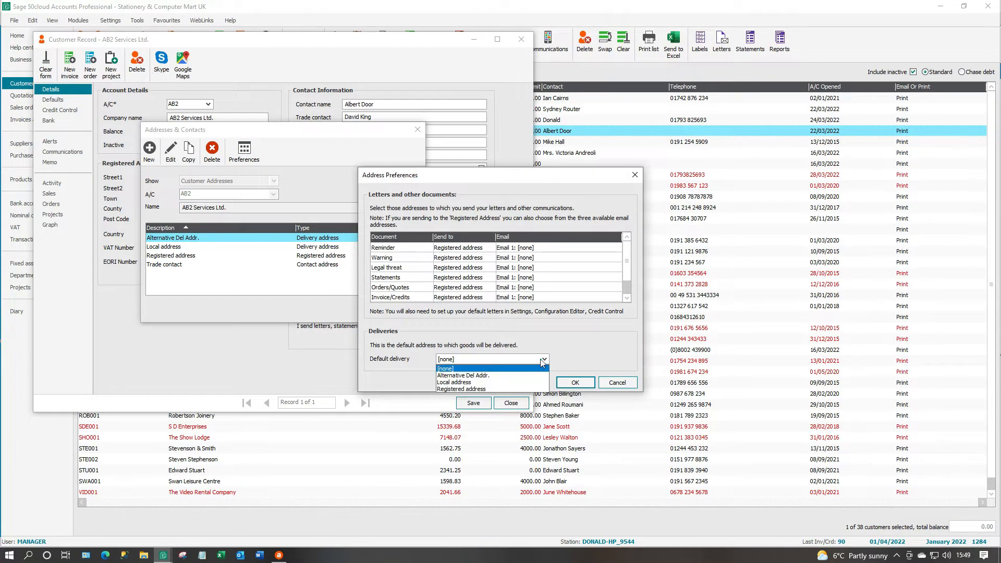
left_click(483, 376)
left_click(574, 383)
left_click(400, 311)
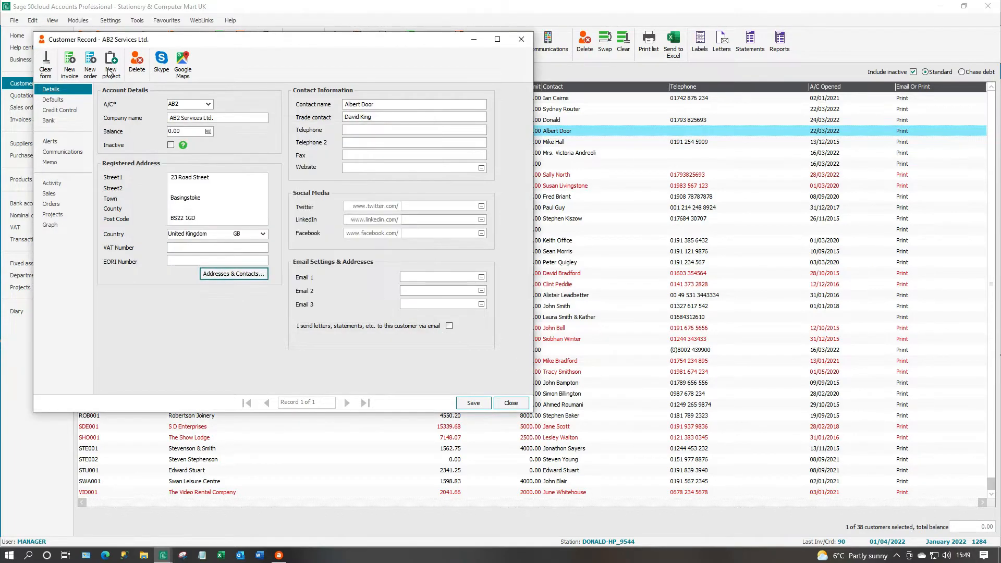
Check the default delivery address on another new AB2 invoice, review the alternatives, and close the invoice and customer record without saving
left_click(70, 63)
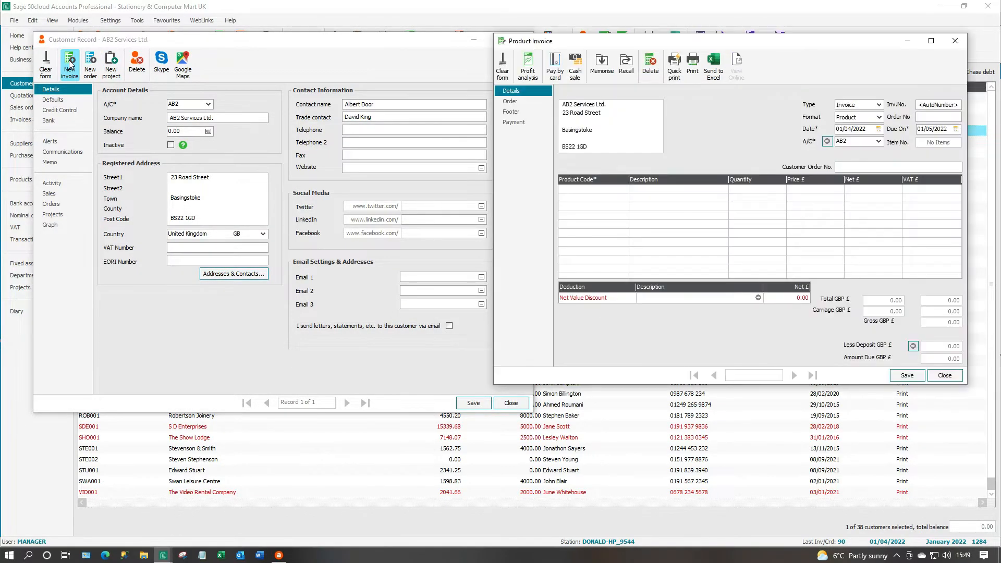
left_click(523, 102)
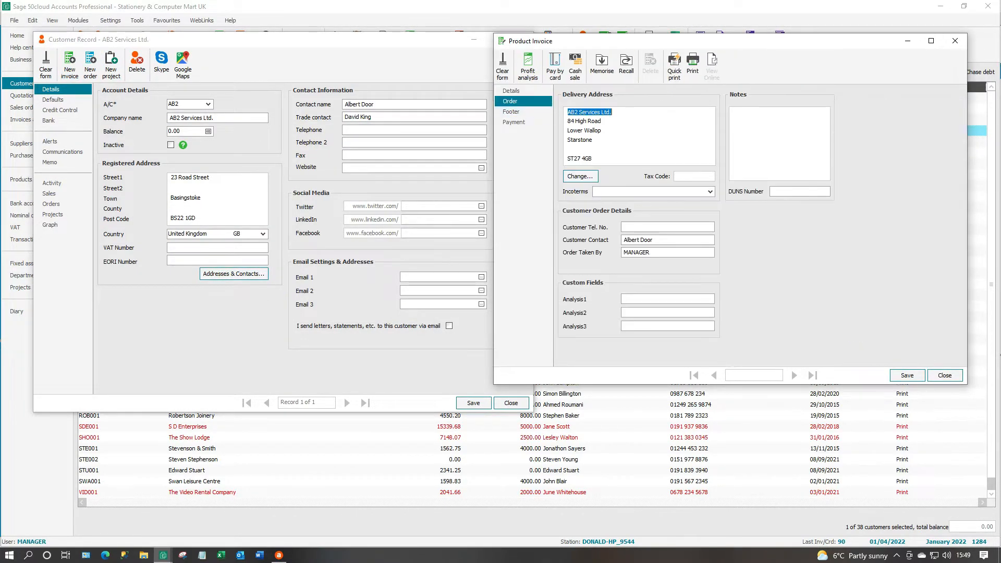
left_click(585, 177)
left_click(848, 298)
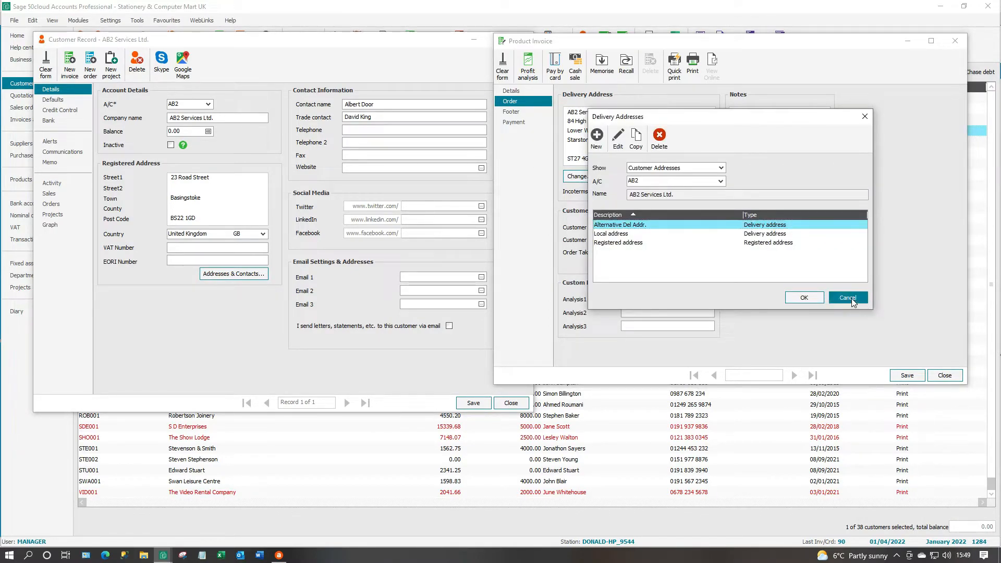
left_click(942, 378)
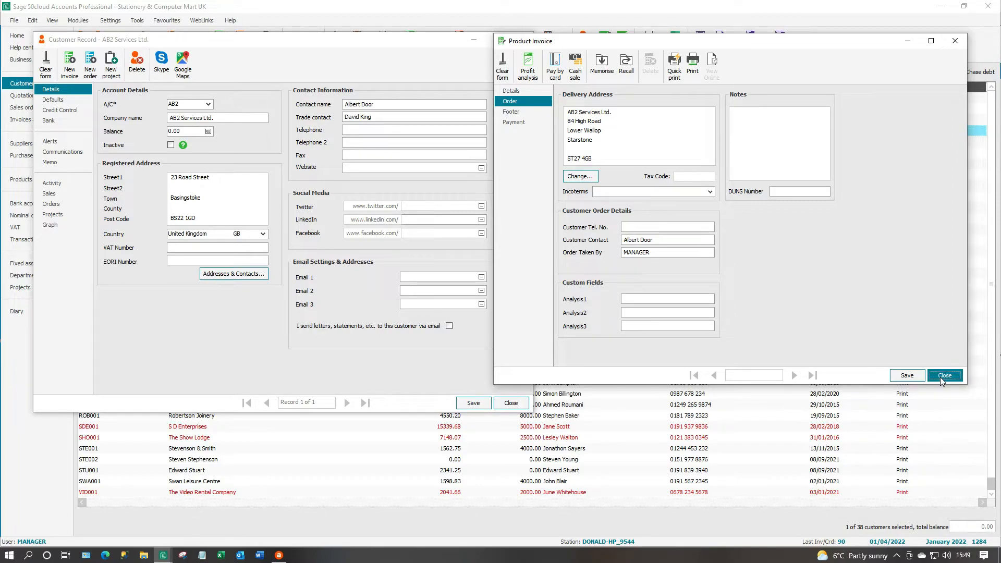
left_click(942, 377)
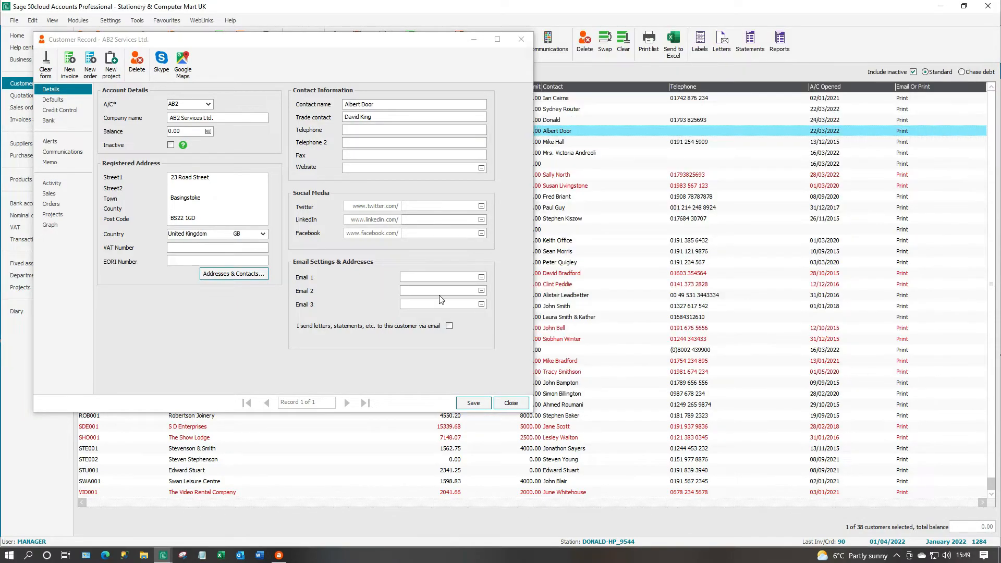
left_click(511, 404)
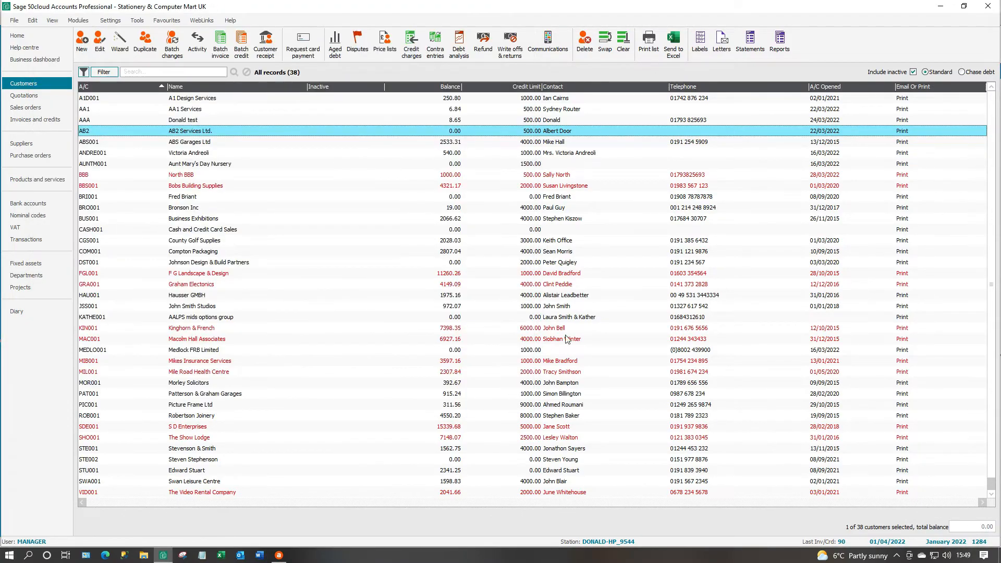
Preview the Customer Record CSV report again for AB2 to check the delivery address after changing the default
left_click(784, 45)
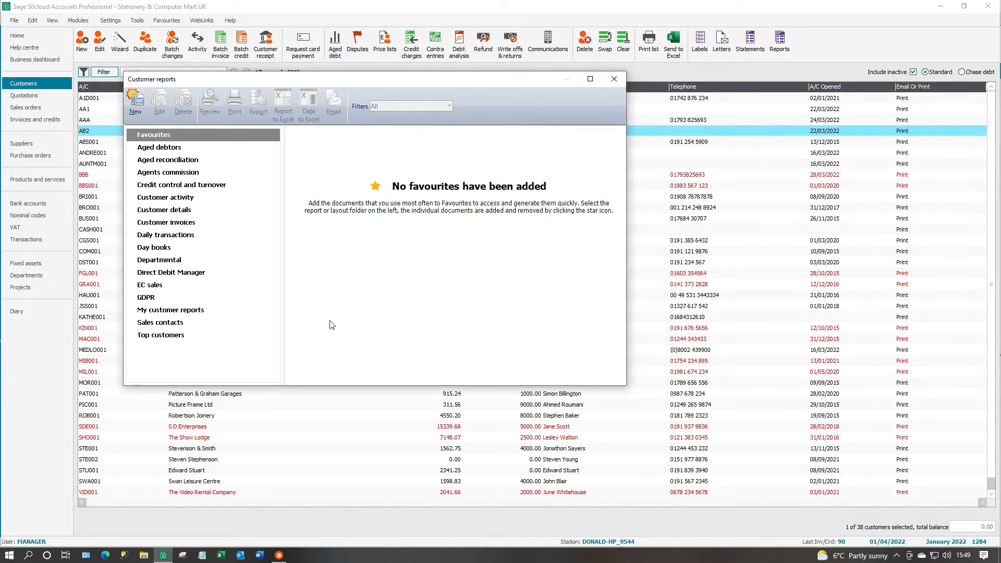
left_click(172, 312)
mouse_move(482, 240)
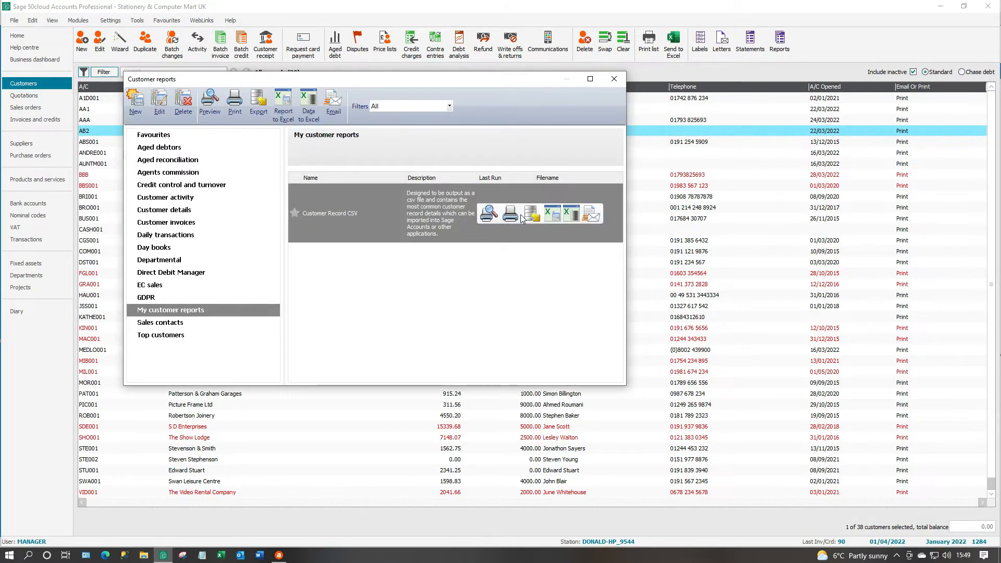
left_click(490, 213)
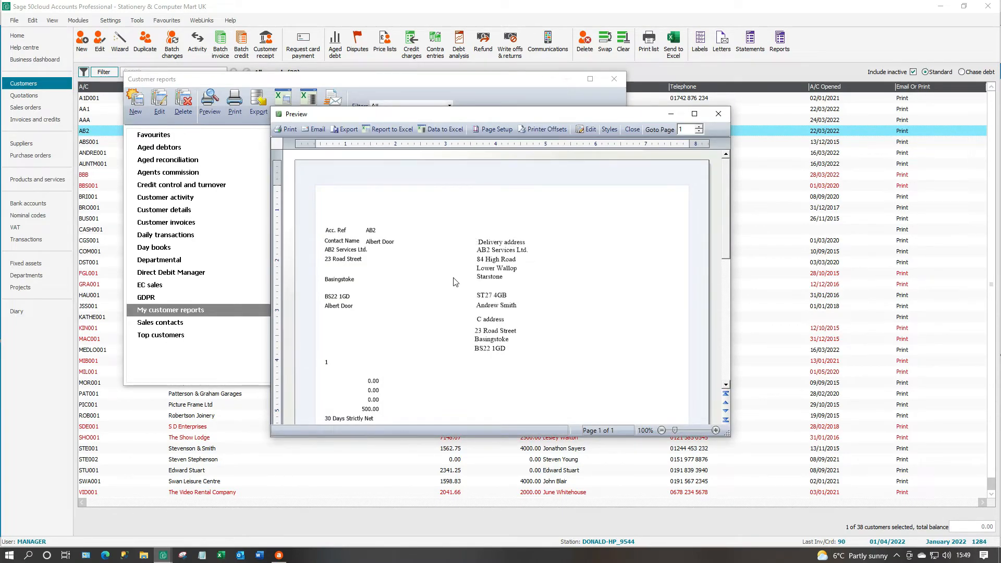
Switch to Act! and examine the linked contact's Default Delivery Address fields, starting at SL_DEL_NAME
left_click(279, 556)
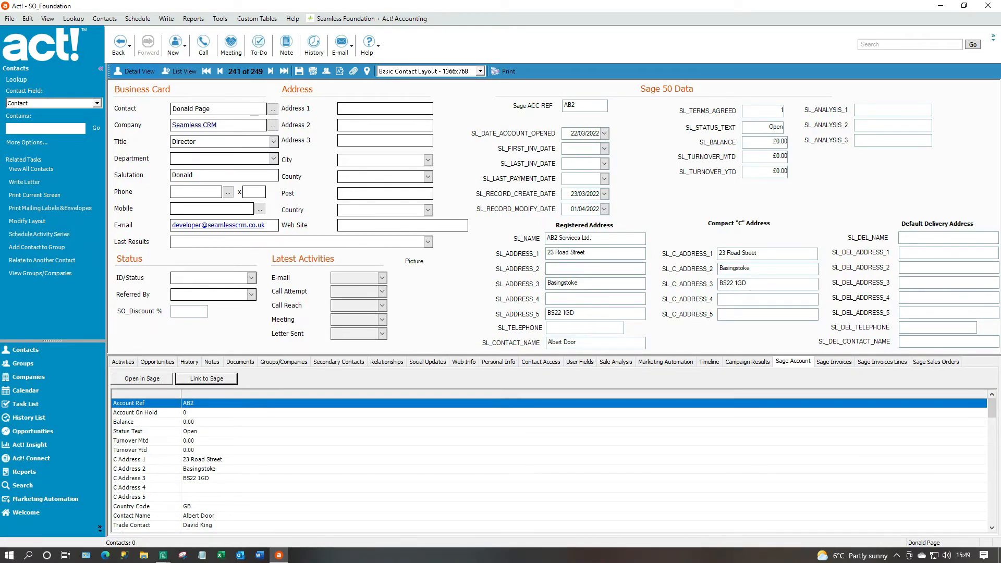
left_click(925, 238)
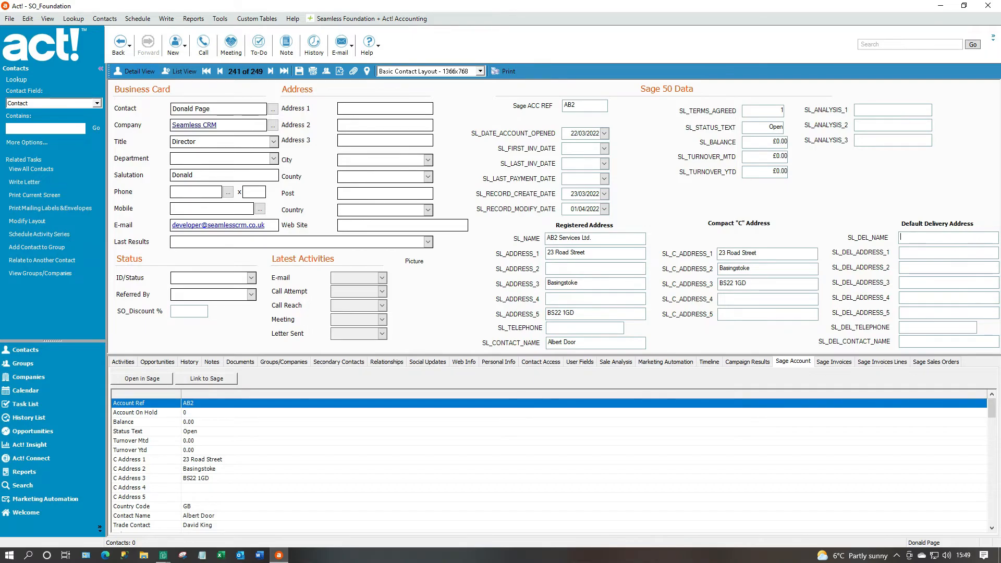